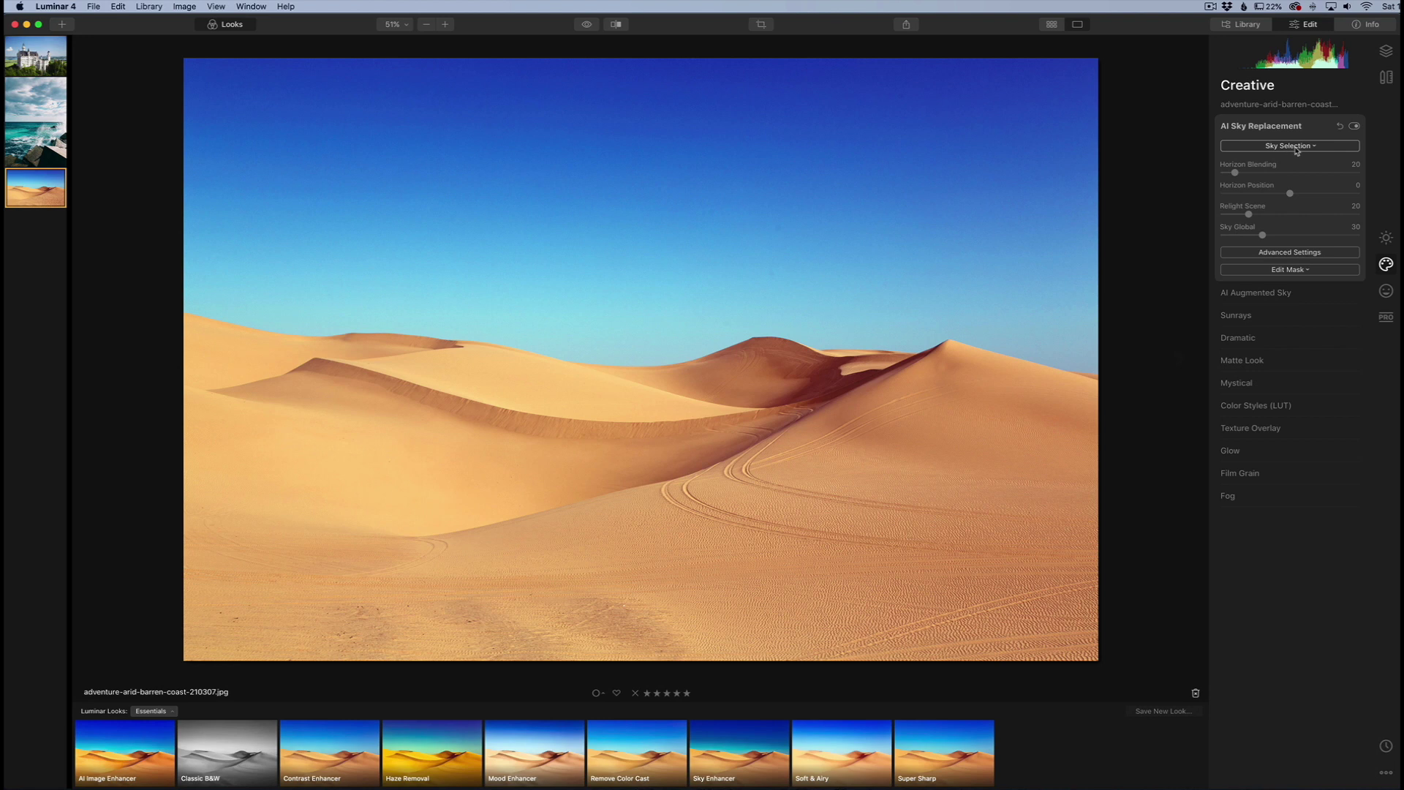
Open AI Sky Replacement's list of preset skies for the desert dunes photo.
left_click(1297, 149)
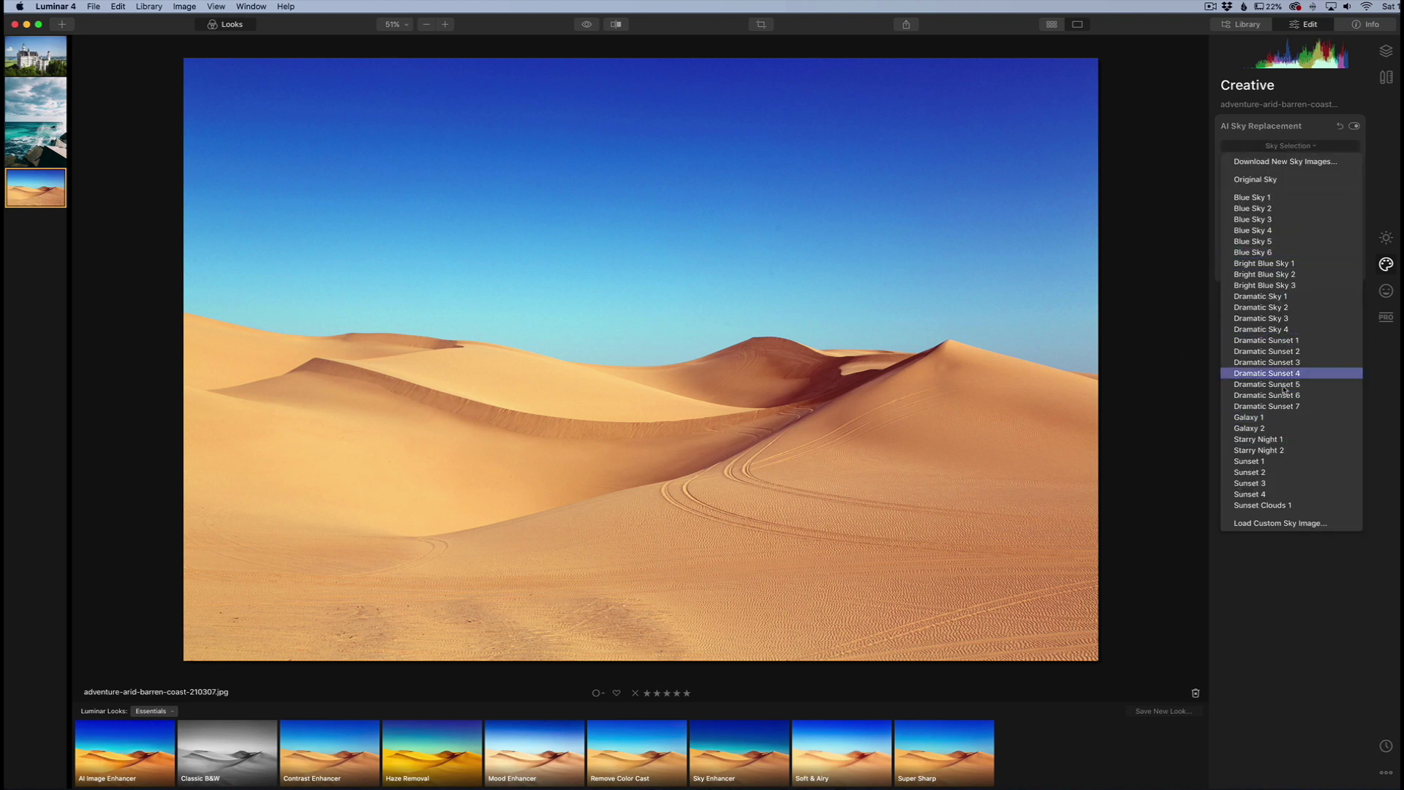
Load Sleeklens Sky Overlays-172.jpg as the desert dunes' custom sky.
left_click(1254, 525)
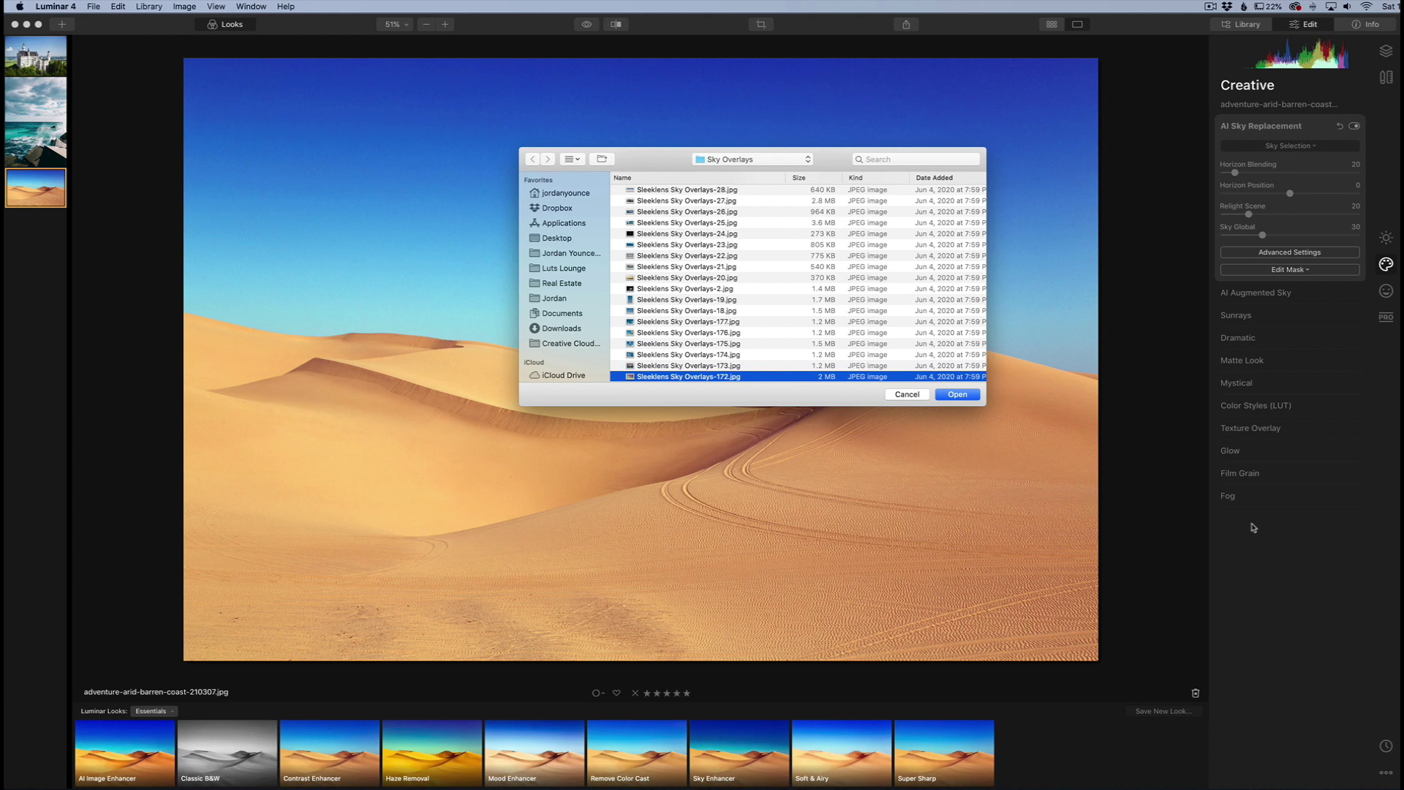
scroll(731, 338, "up", 15)
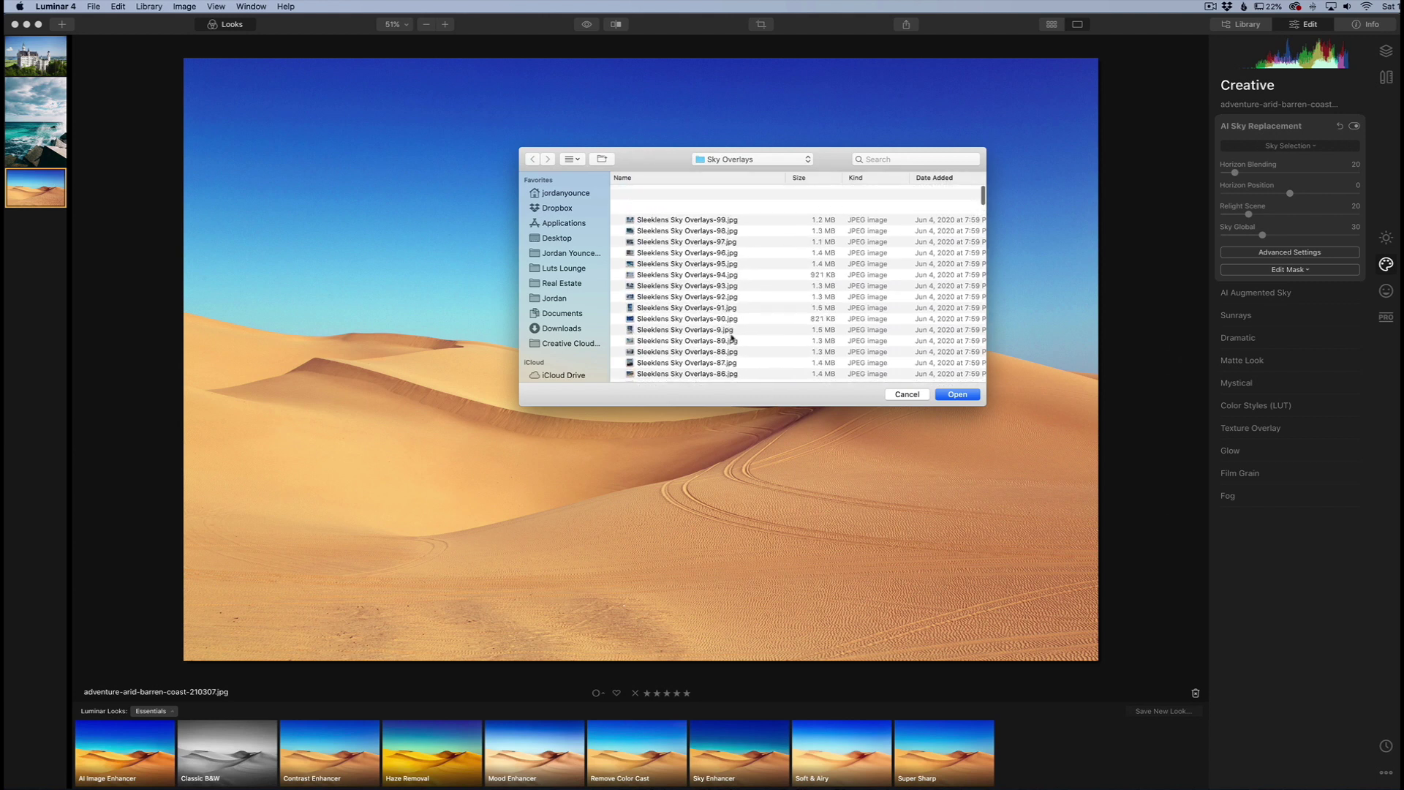
left_click_drag(986, 406, 1125, 495)
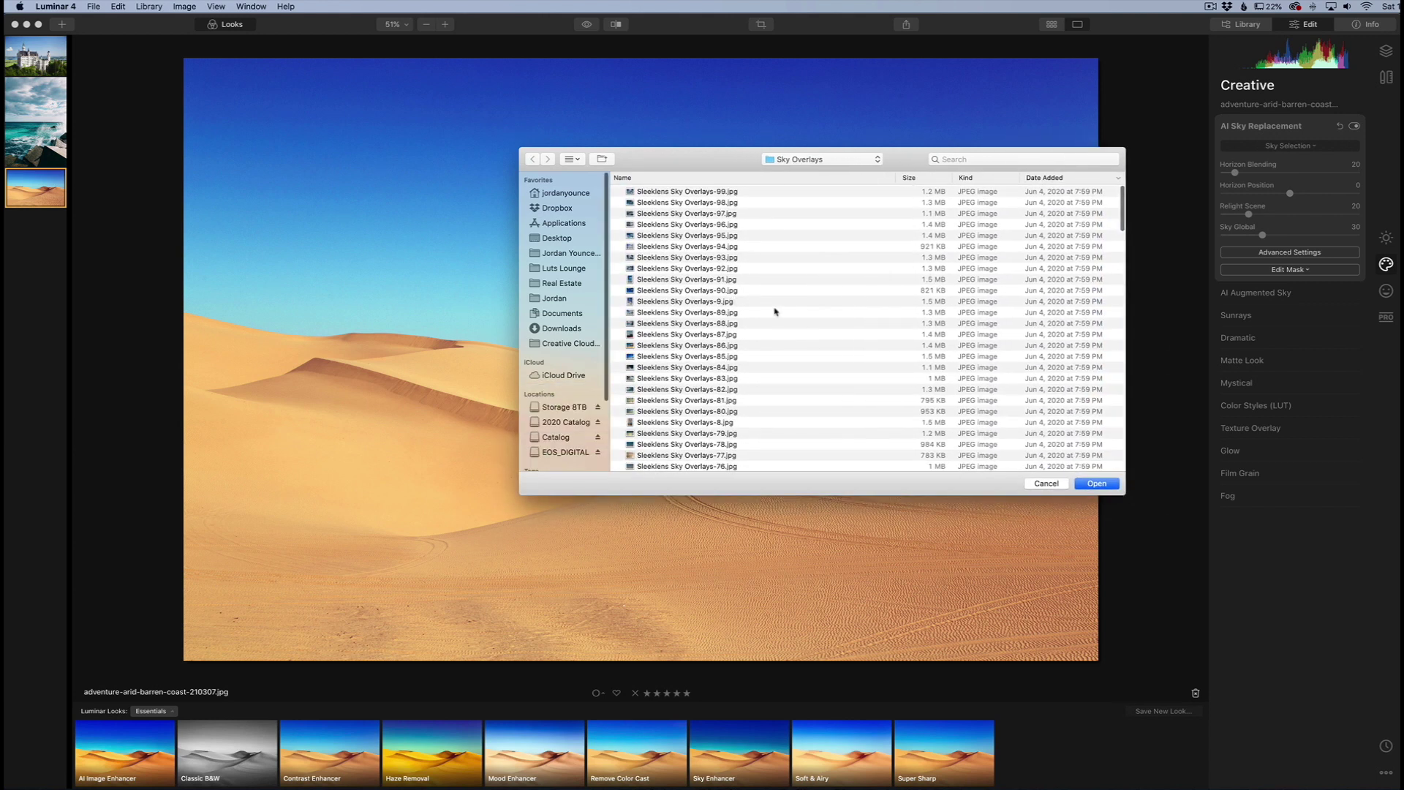
scroll(687, 253, "down", 20)
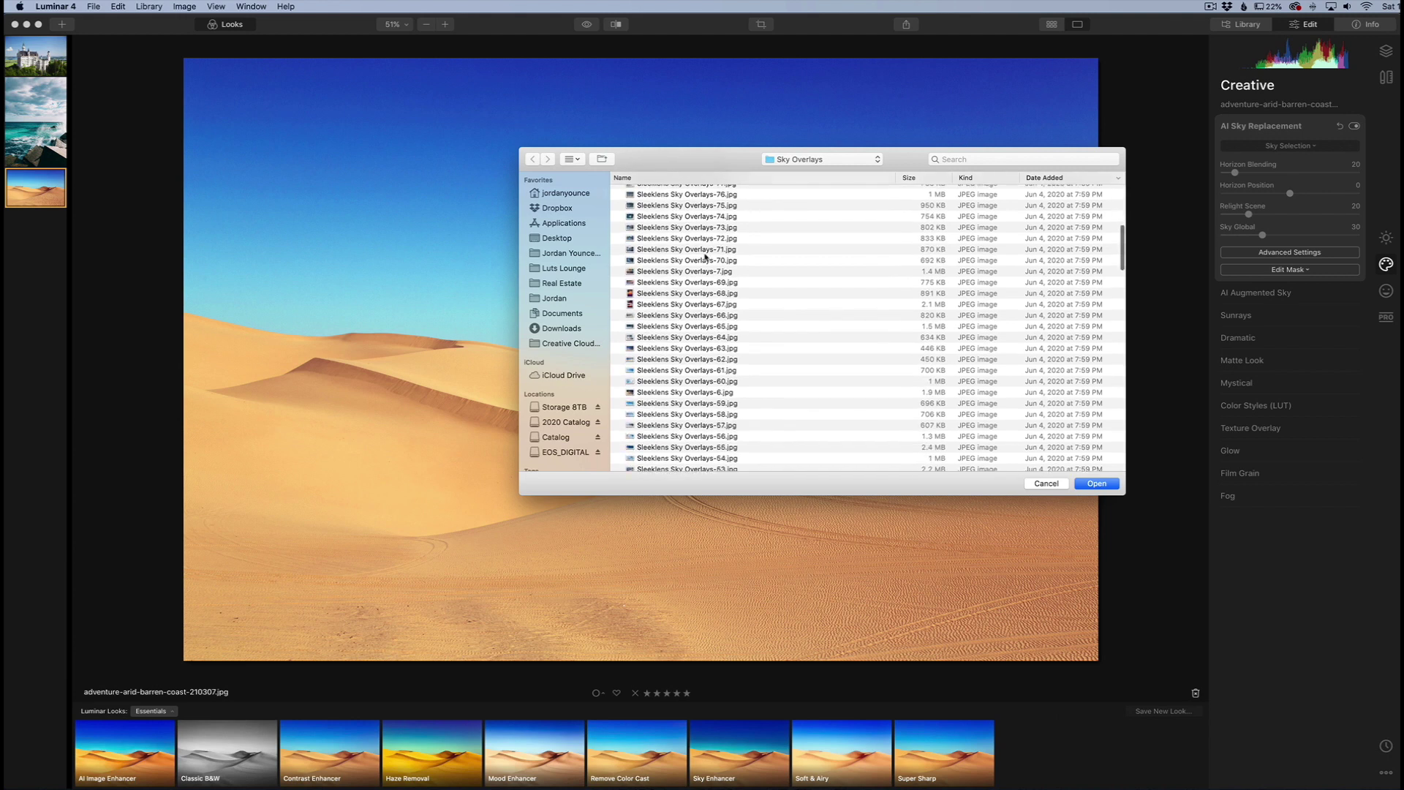
scroll(705, 259, "down", 20)
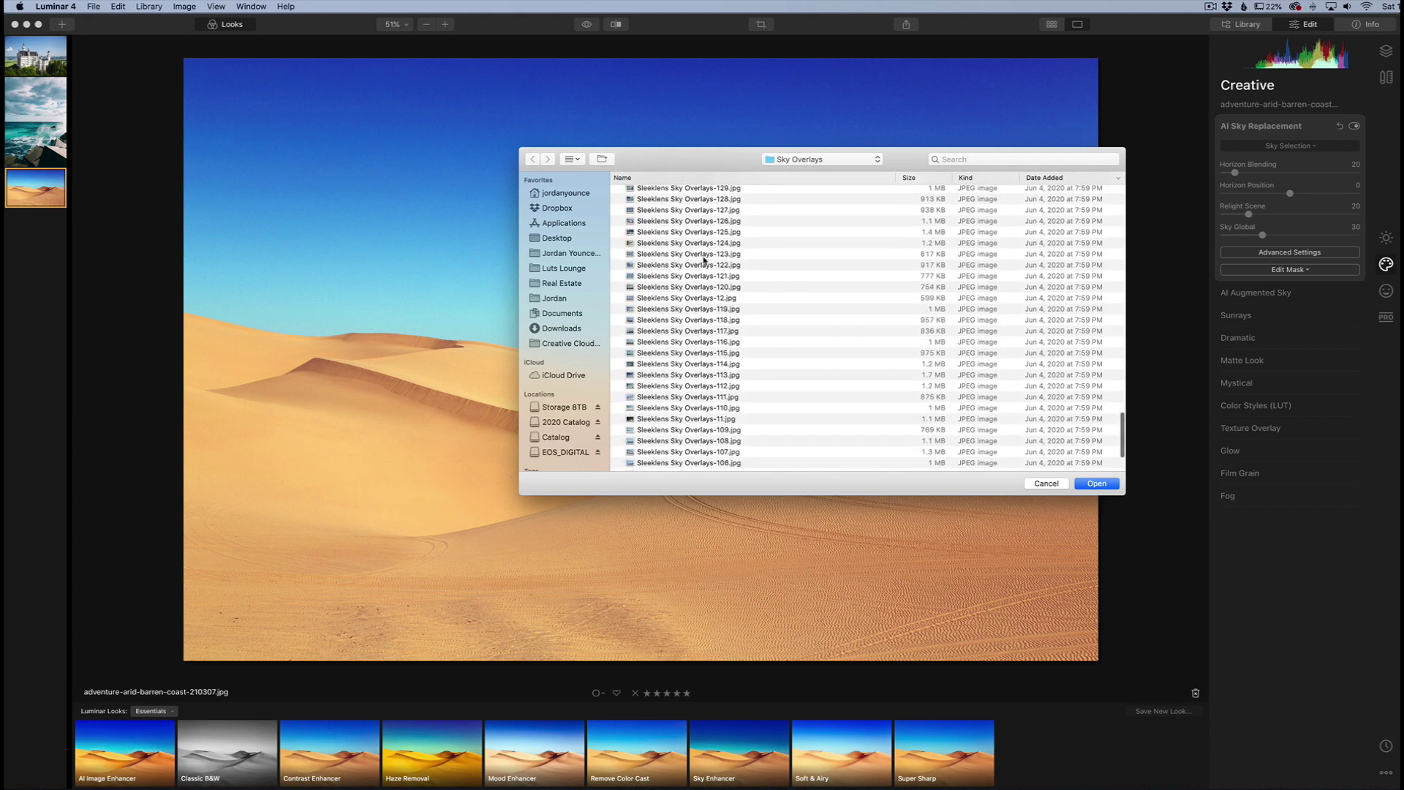
scroll(722, 333, "up", 1)
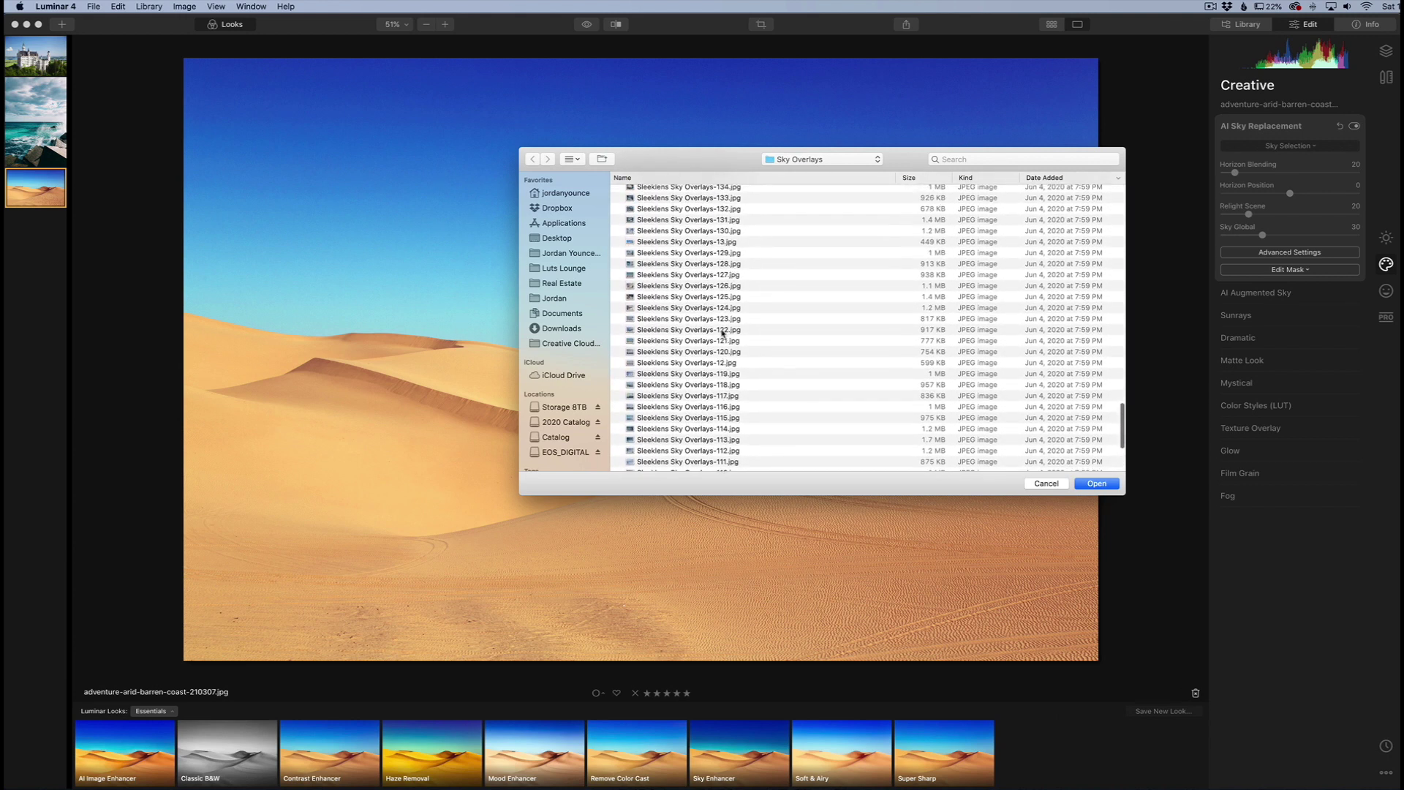
scroll(723, 333, "up", 20)
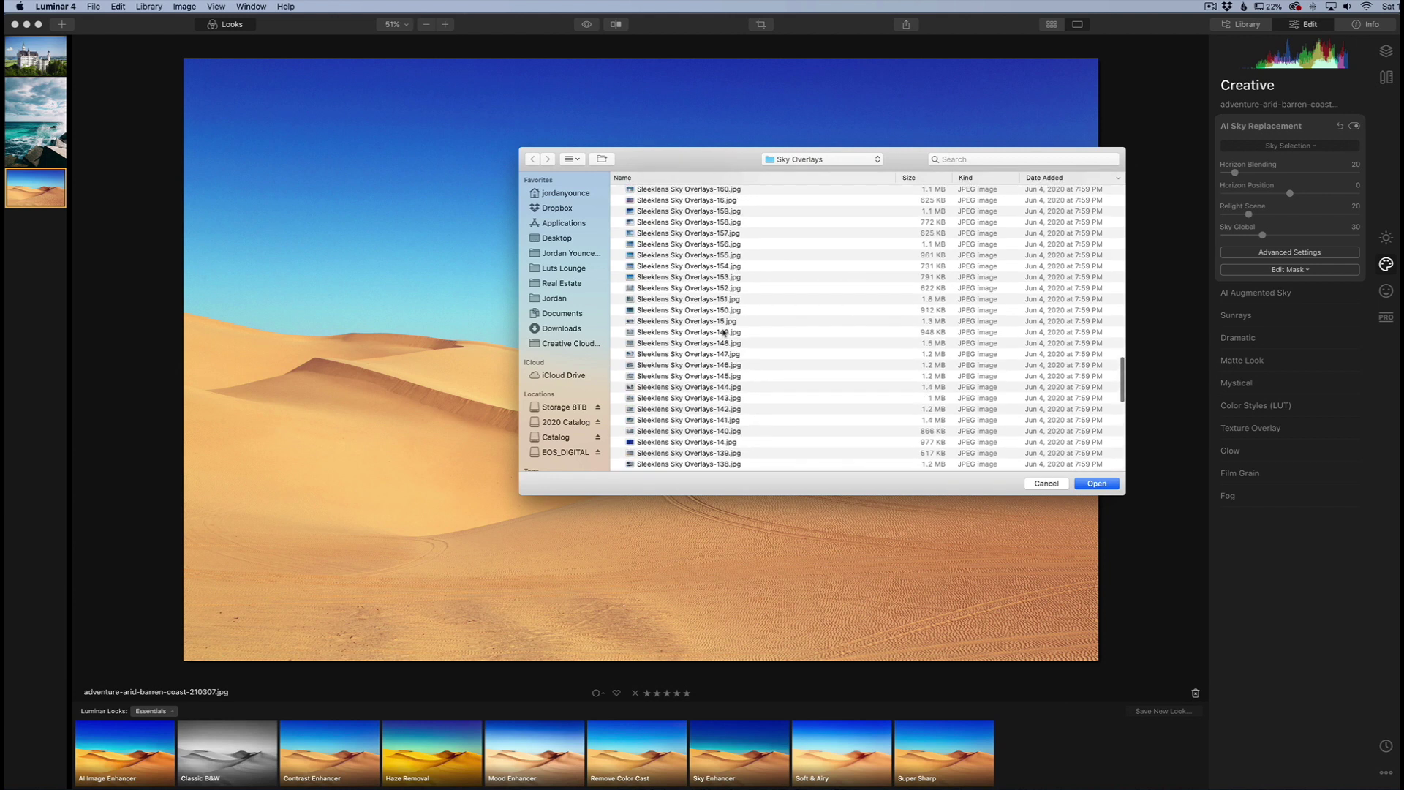
scroll(723, 333, "up", 15)
scroll(702, 351, "down", 5)
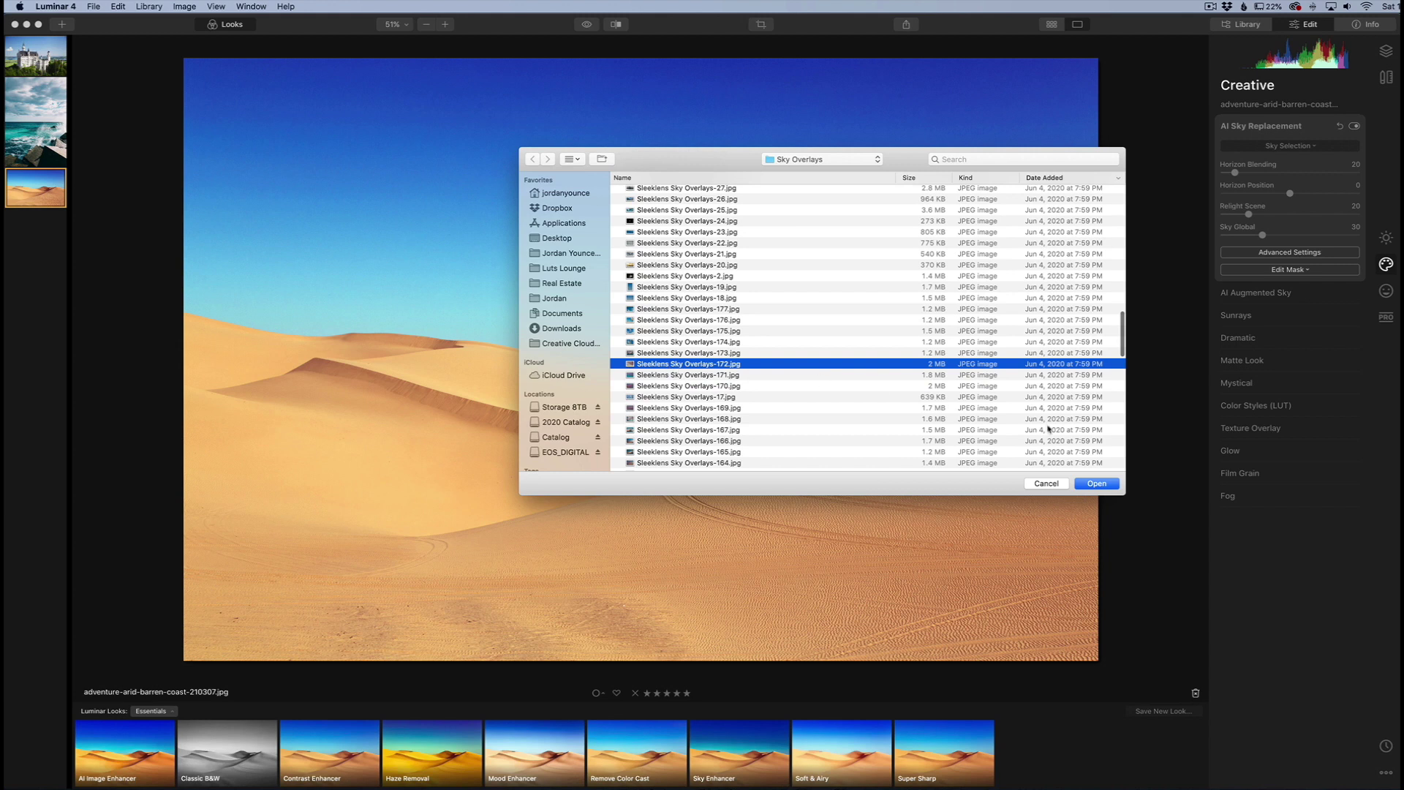
left_click(1096, 484)
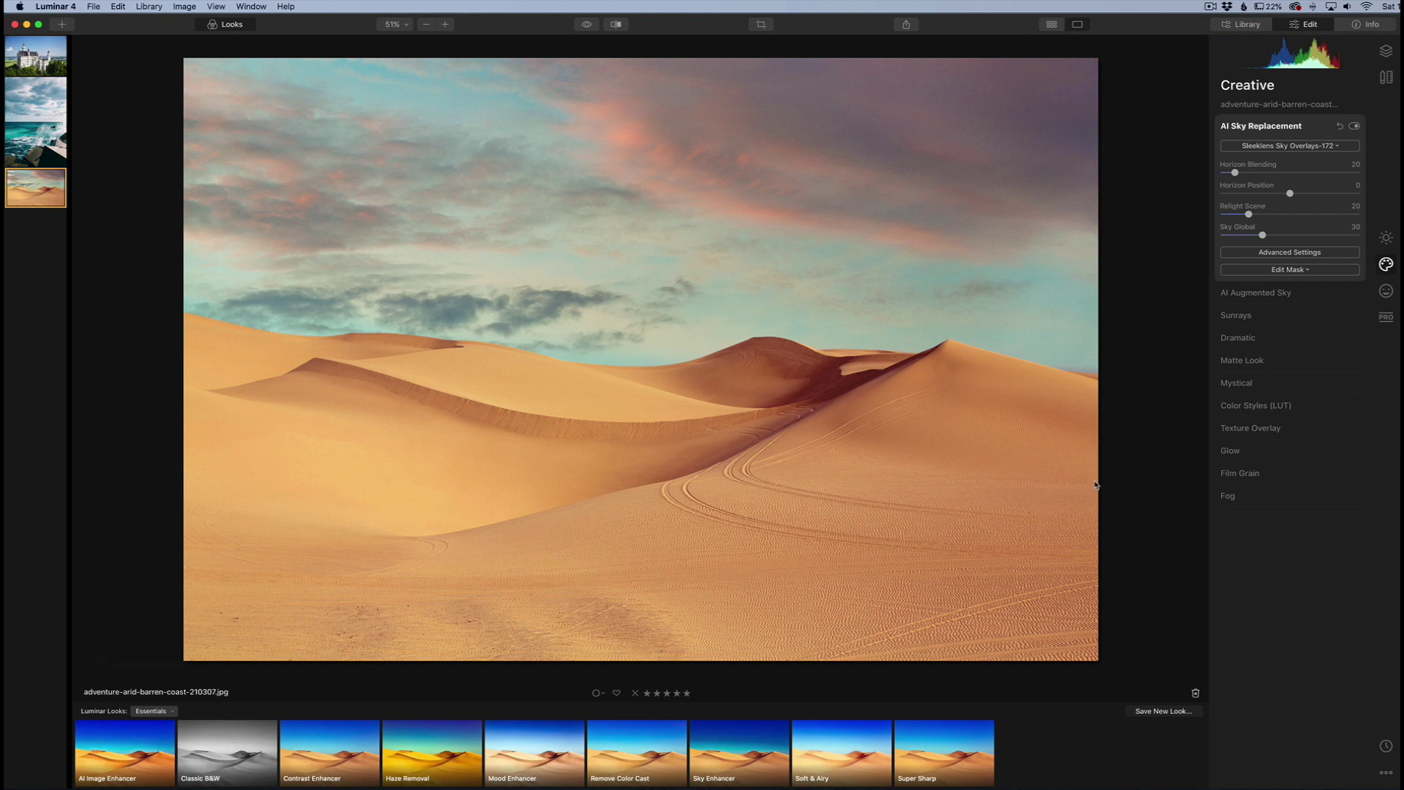
Raise Sky Temperature to 17 in AI Sky Replacement's Advanced Settings.
left_click(1296, 253)
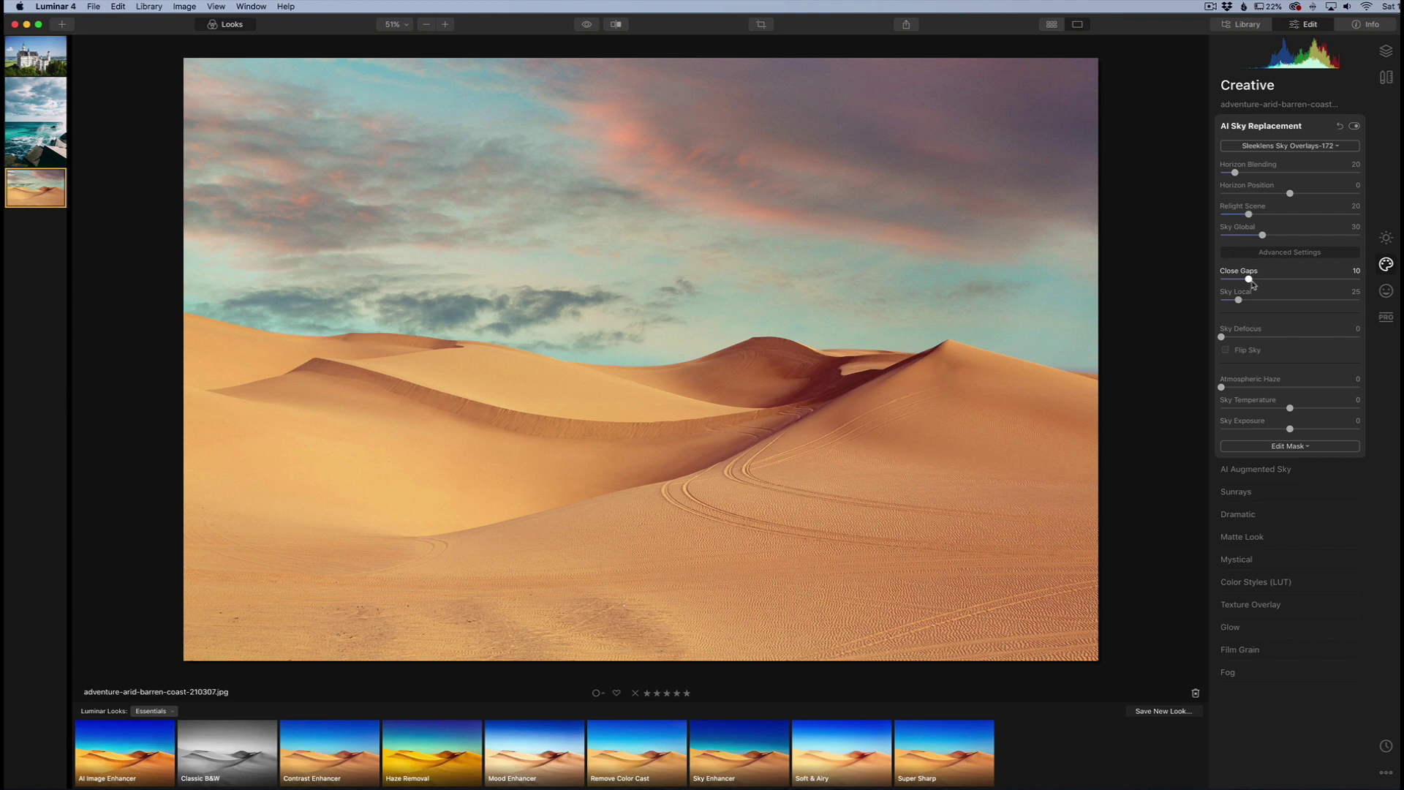
mouse_move(1290, 408)
left_mouse_down()
mouse_move(1317, 410)
mouse_move(1259, 430)
mouse_move(1291, 431)
left_mouse_up()
Load Sleeklens Sky Overlays-17.jpg as the dunes' sky, then switch to the seascape photo.
left_click(1302, 149)
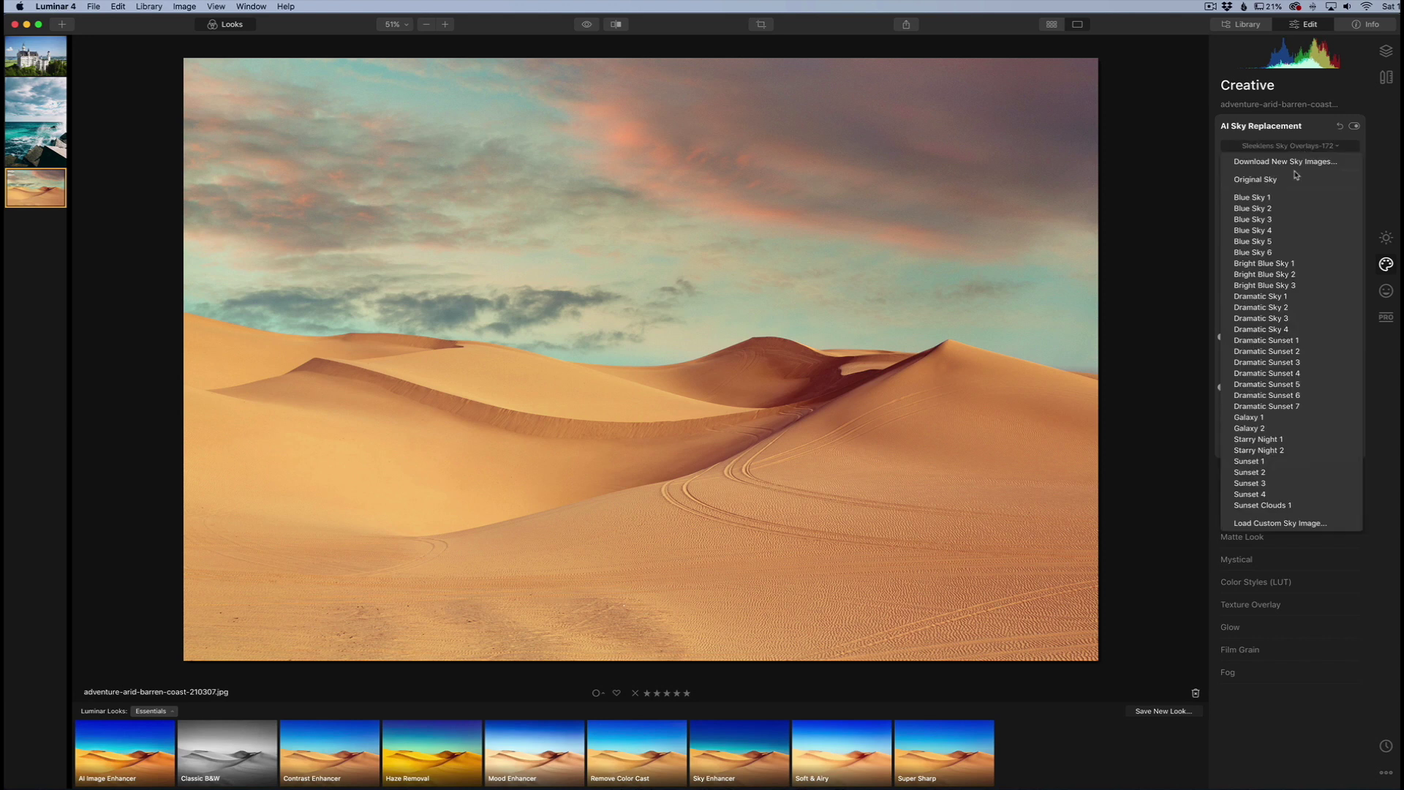
left_click(1279, 523)
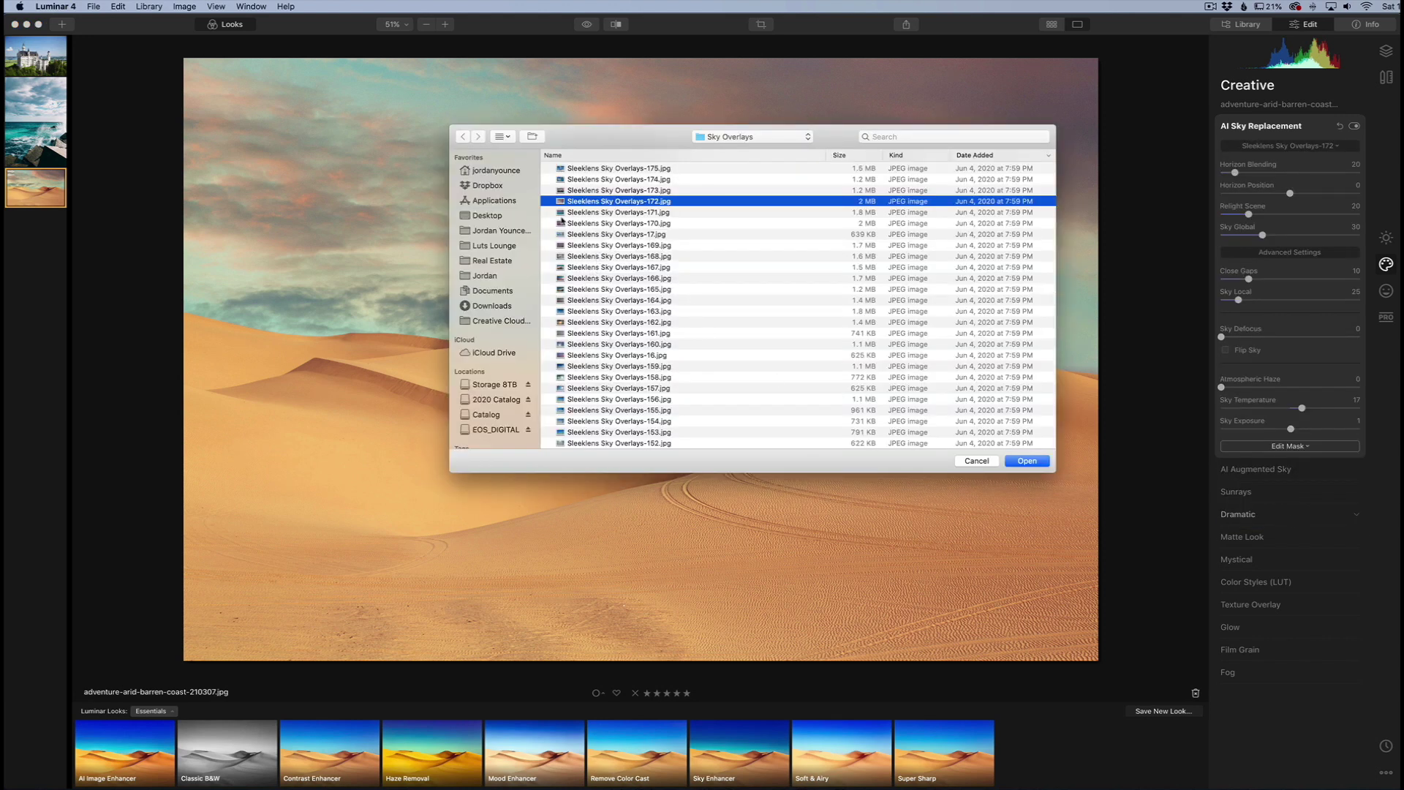
left_click(585, 234)
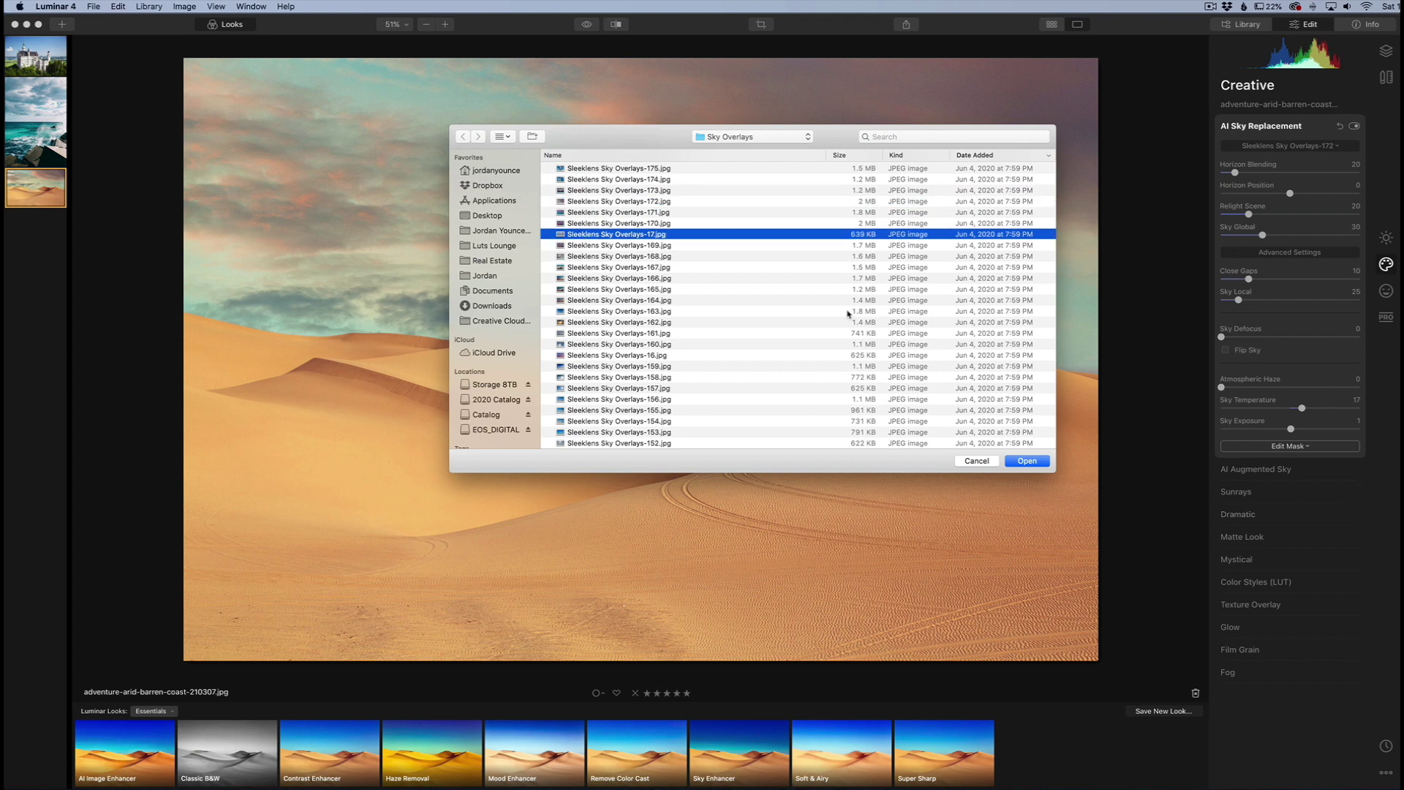
left_click(1026, 460)
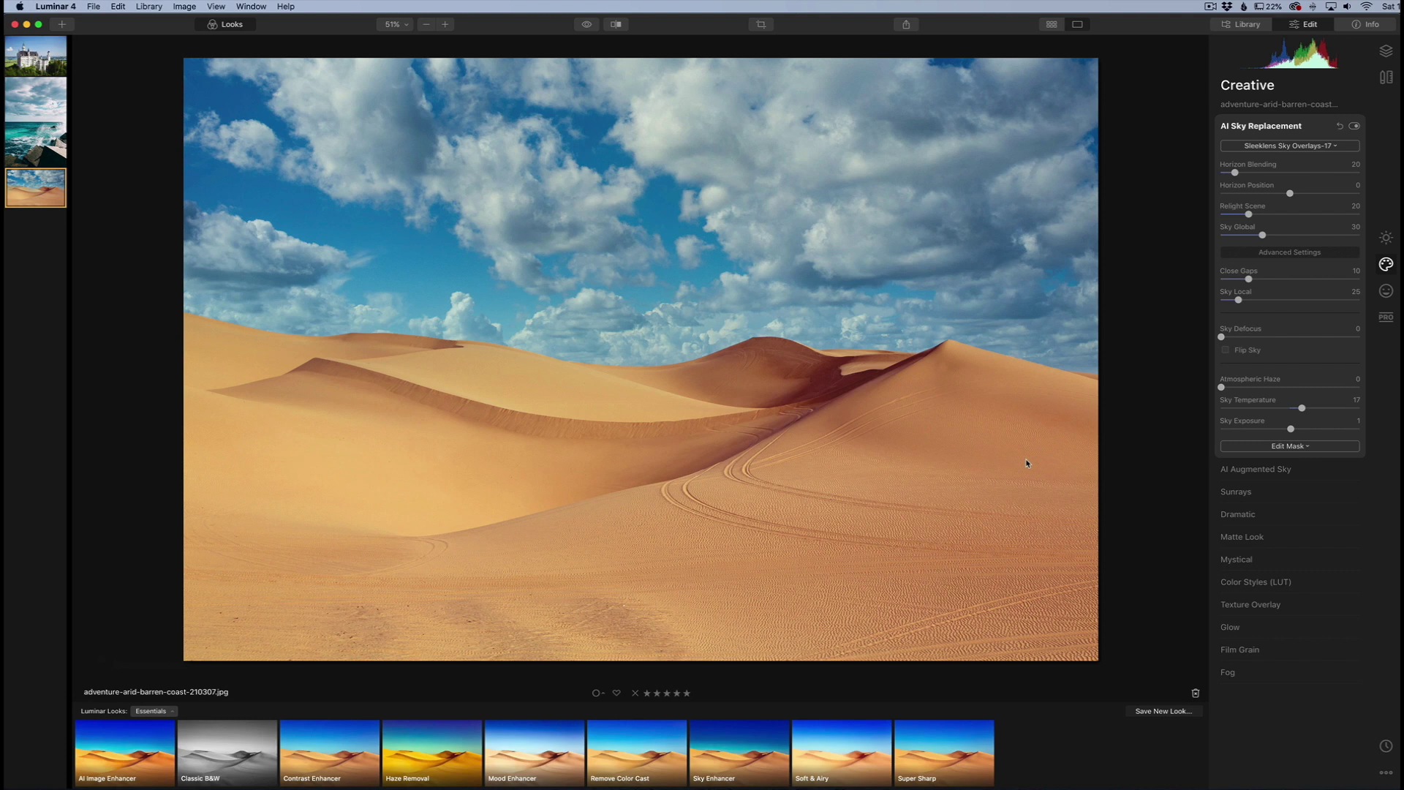
left_click(40, 146)
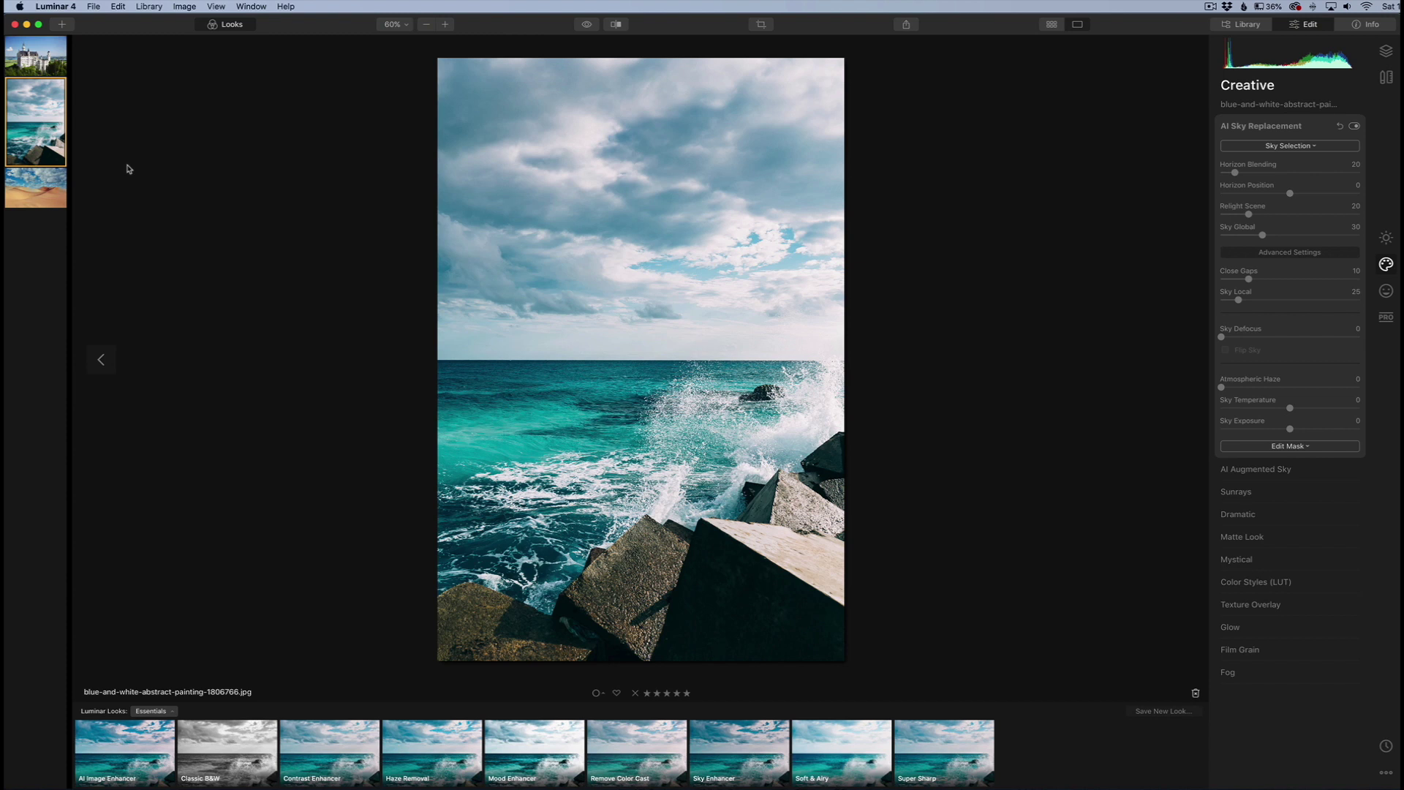
Preview Sleeklens overlays -40 through -43 and apply Sleeklens Sky Overlays-43 to the seascape.
left_click(1292, 147)
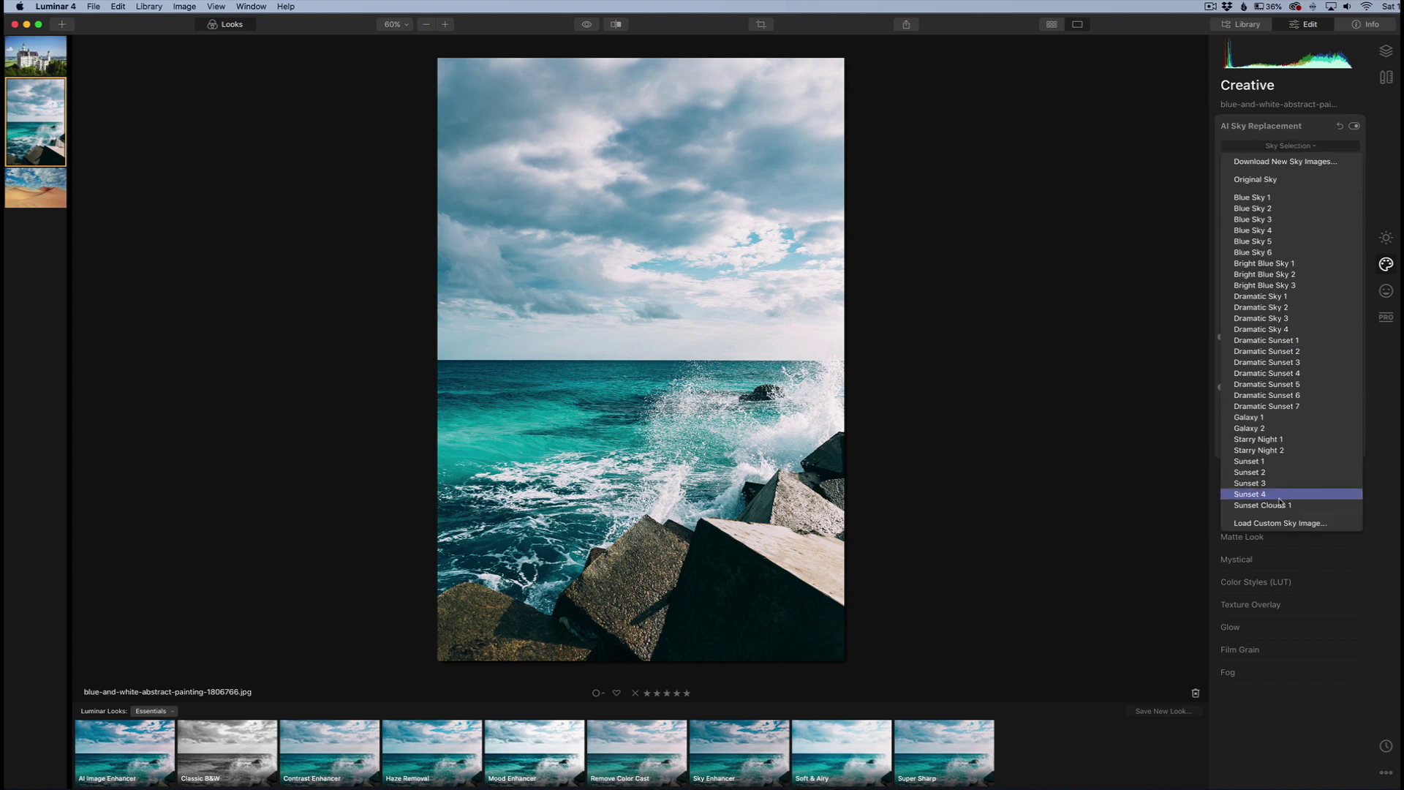
left_click(1278, 524)
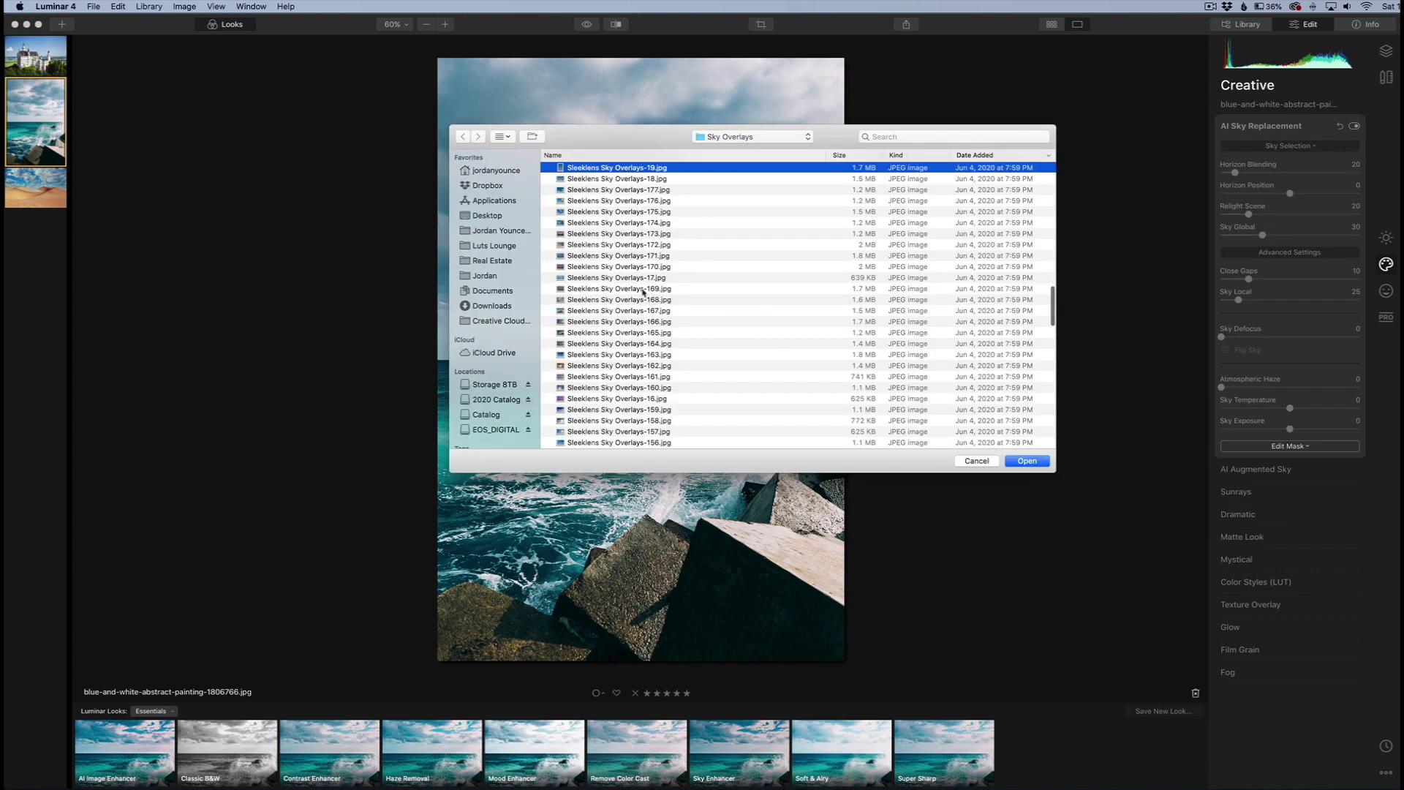
scroll(638, 258, "up", 10)
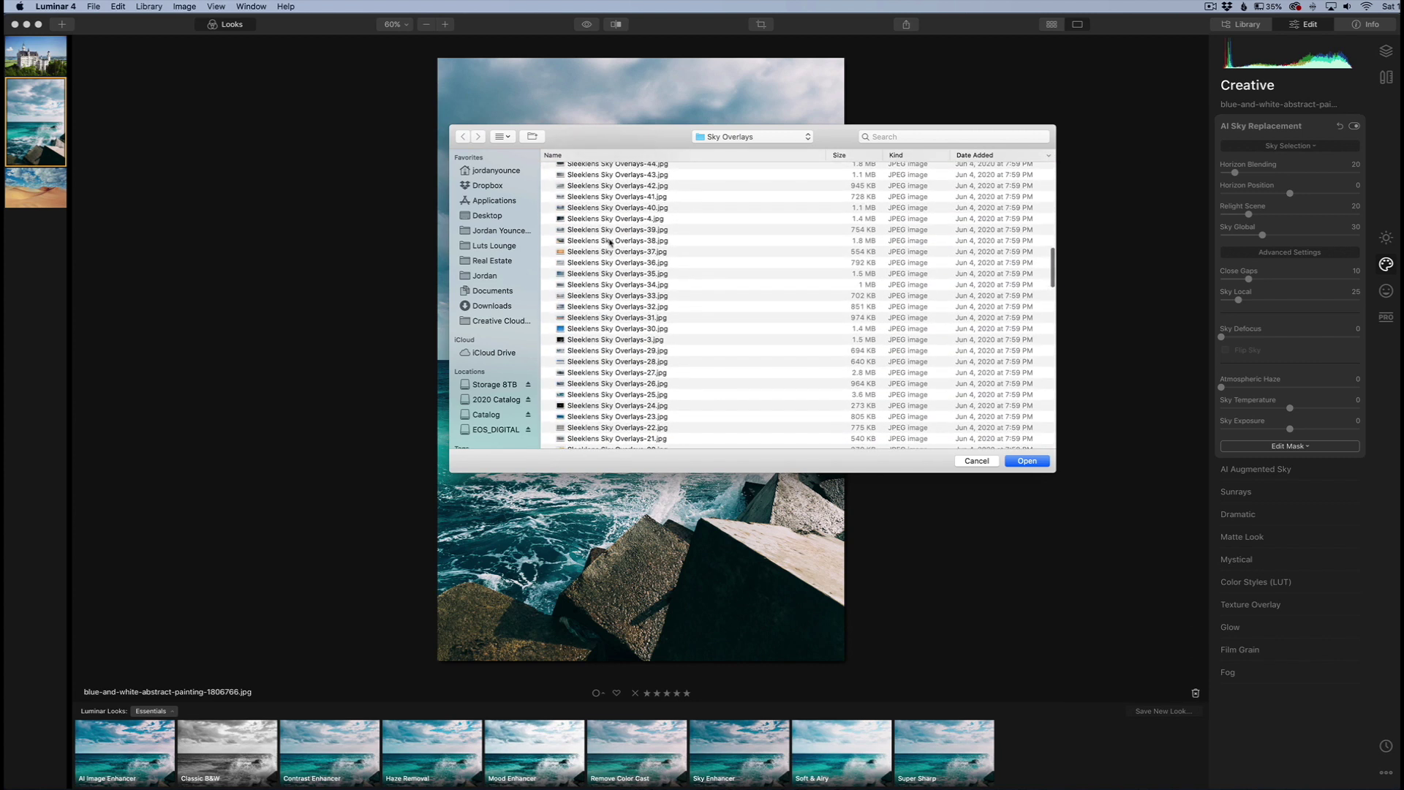
scroll(610, 242, "up", 3)
left_click(610, 243)
key("space")
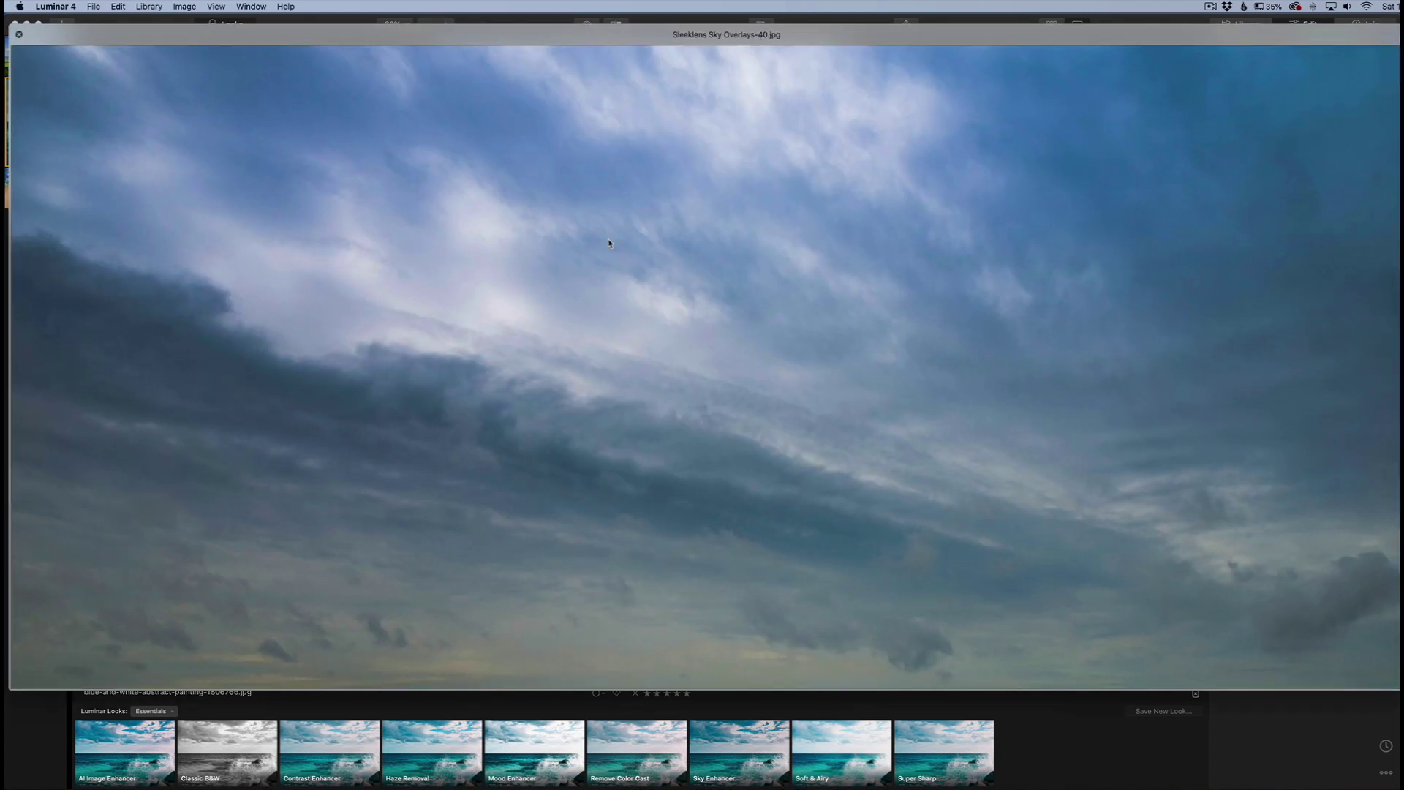
key("Up")
key("Up")
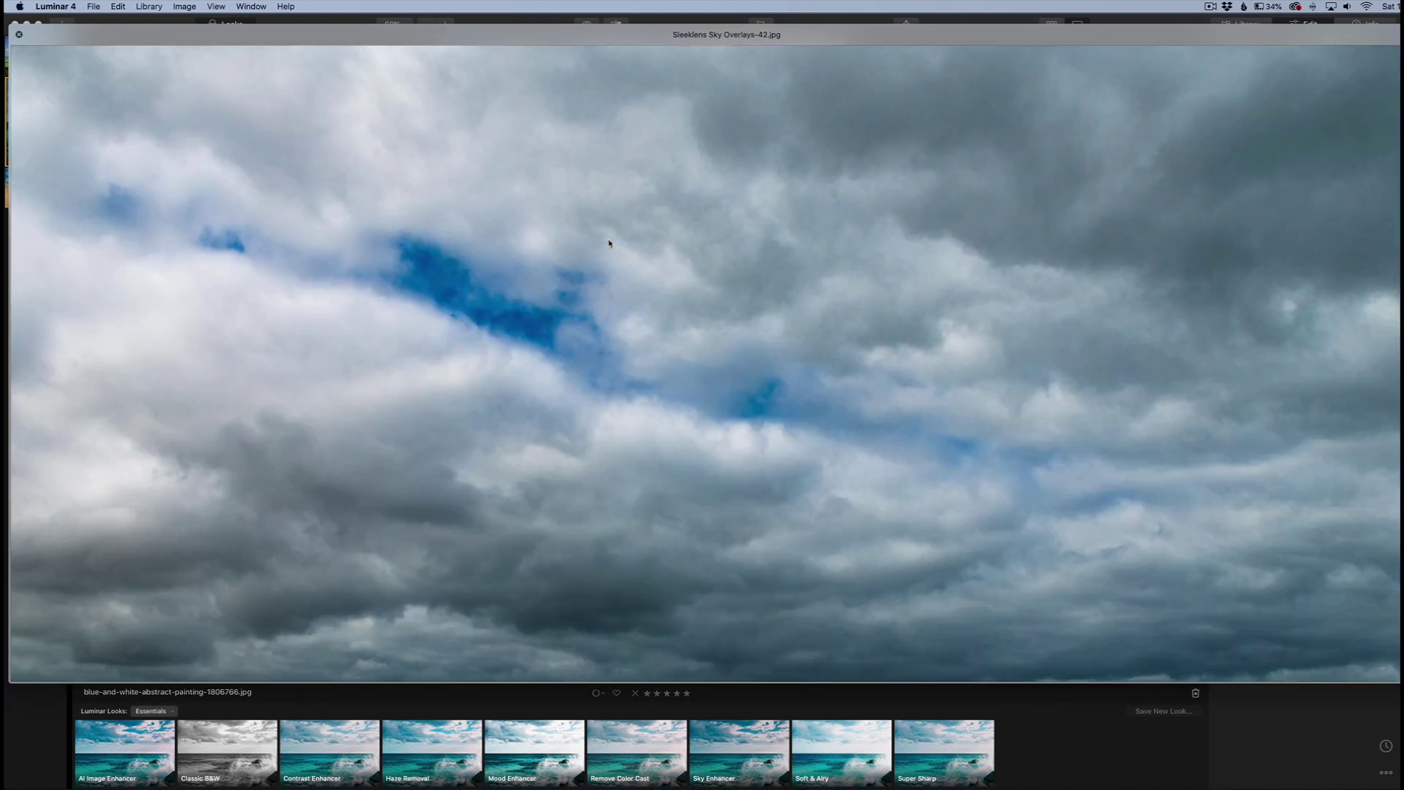
key("Up")
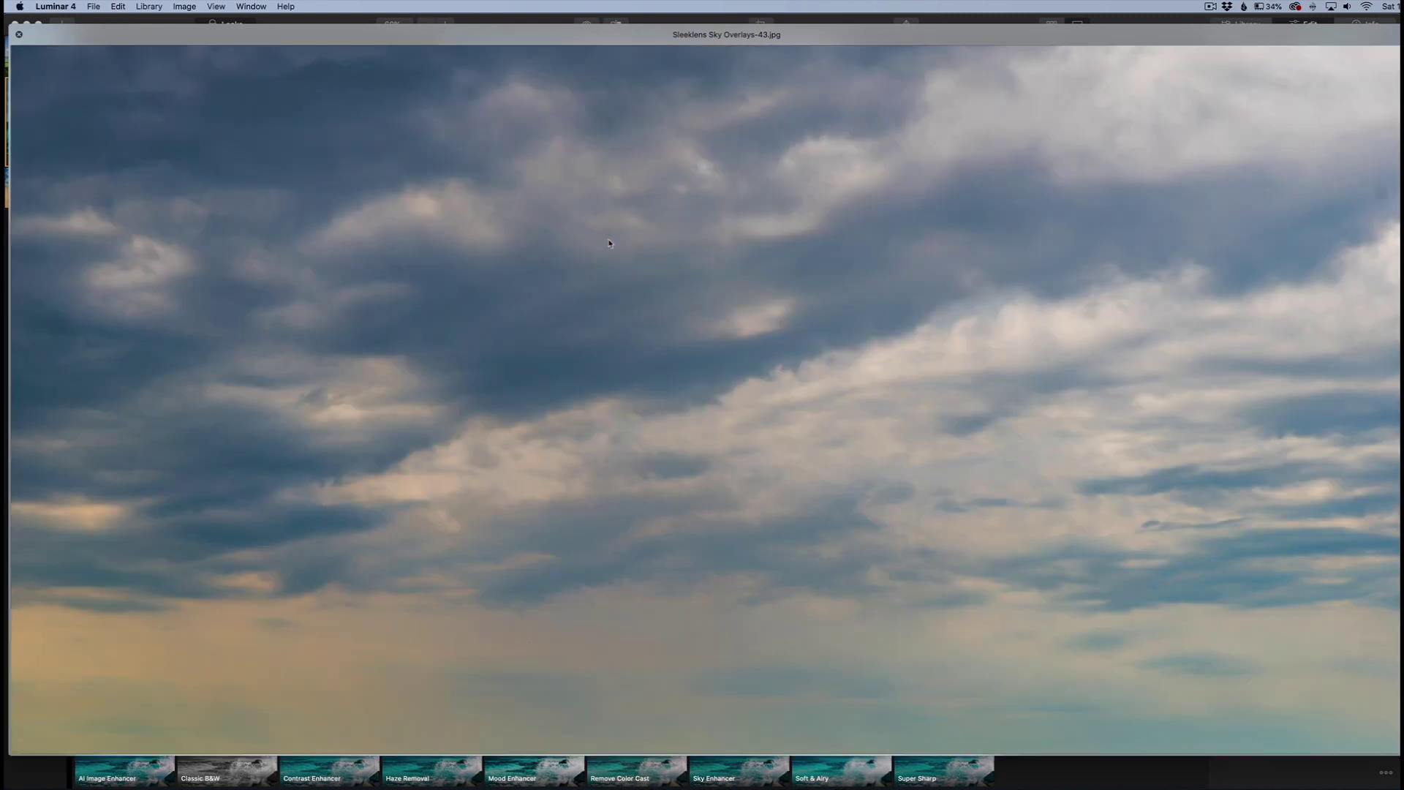
key("space")
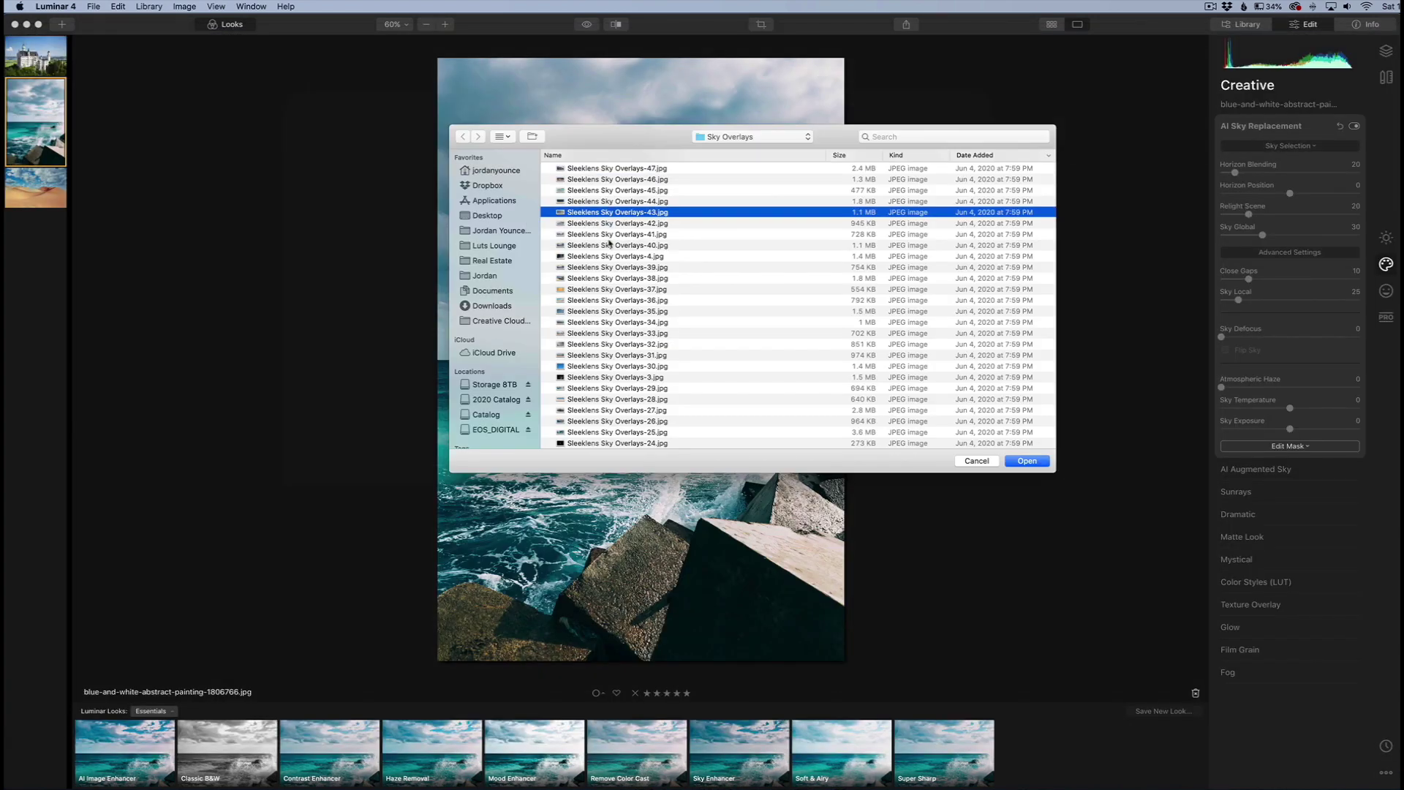
left_click(1024, 461)
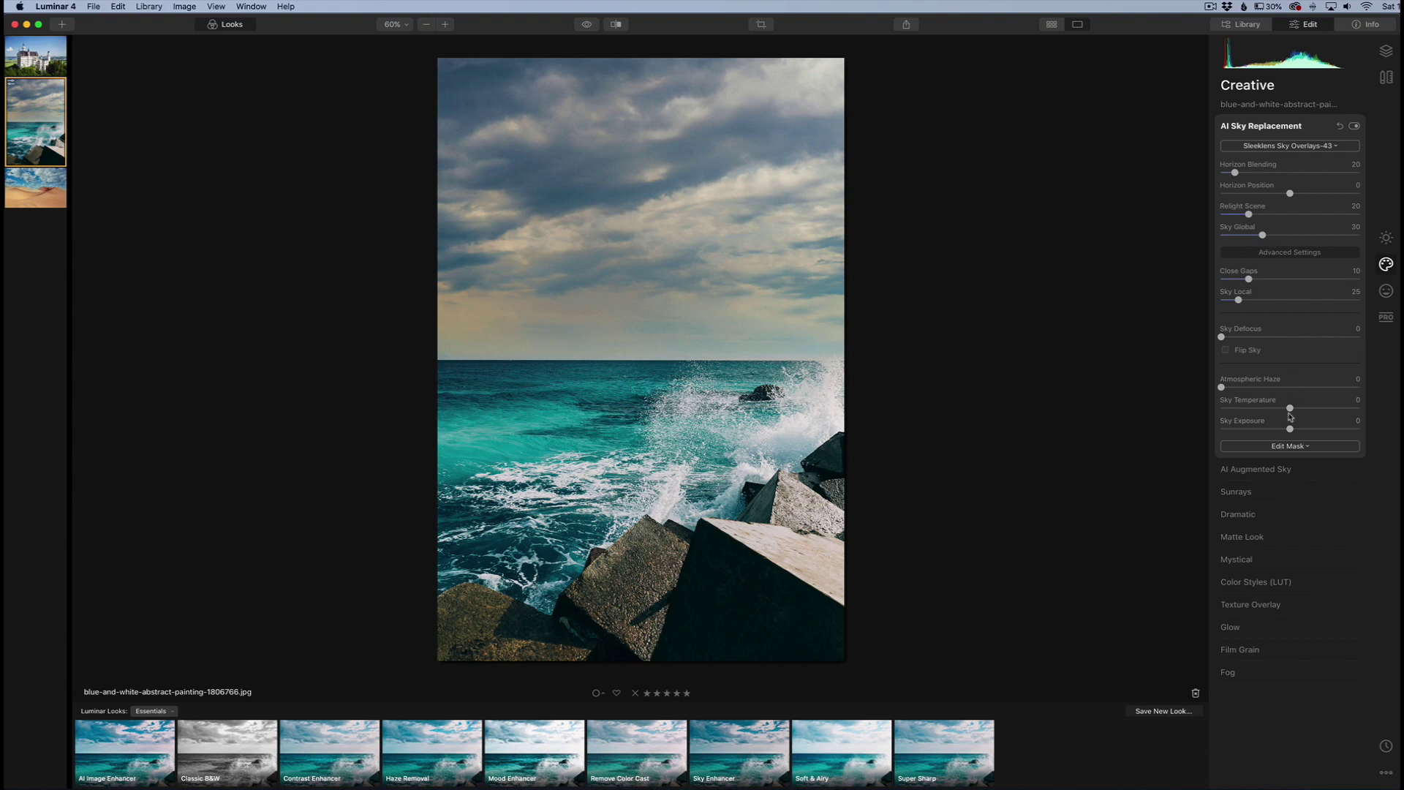
Warm the seascape sky, set Horizon Blending 25 and Horizon Position 0, then open the castle photo.
left_click_drag(1291, 411, 1335, 430)
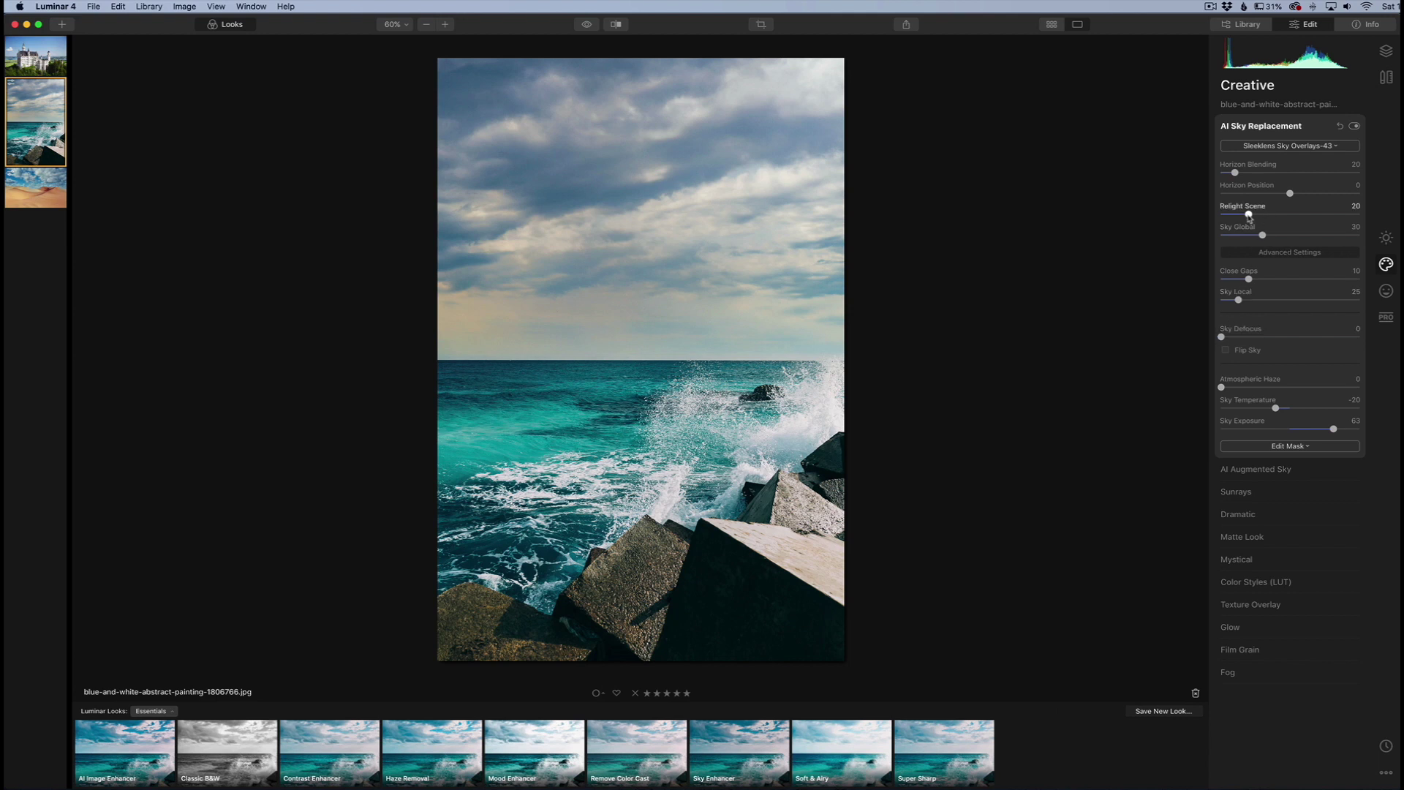
left_click_drag(1290, 193, 1273, 194)
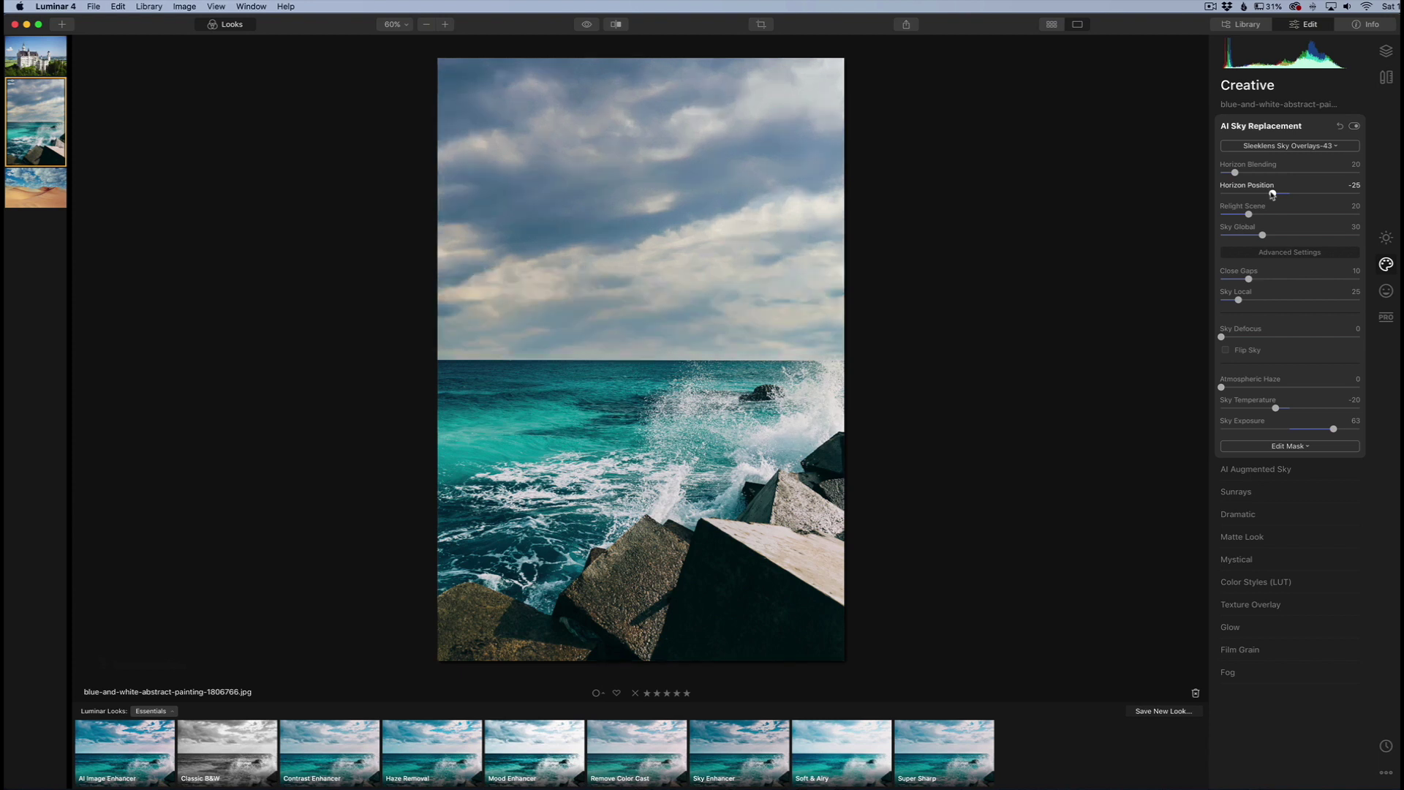
left_click_drag(1272, 194, 1234, 174)
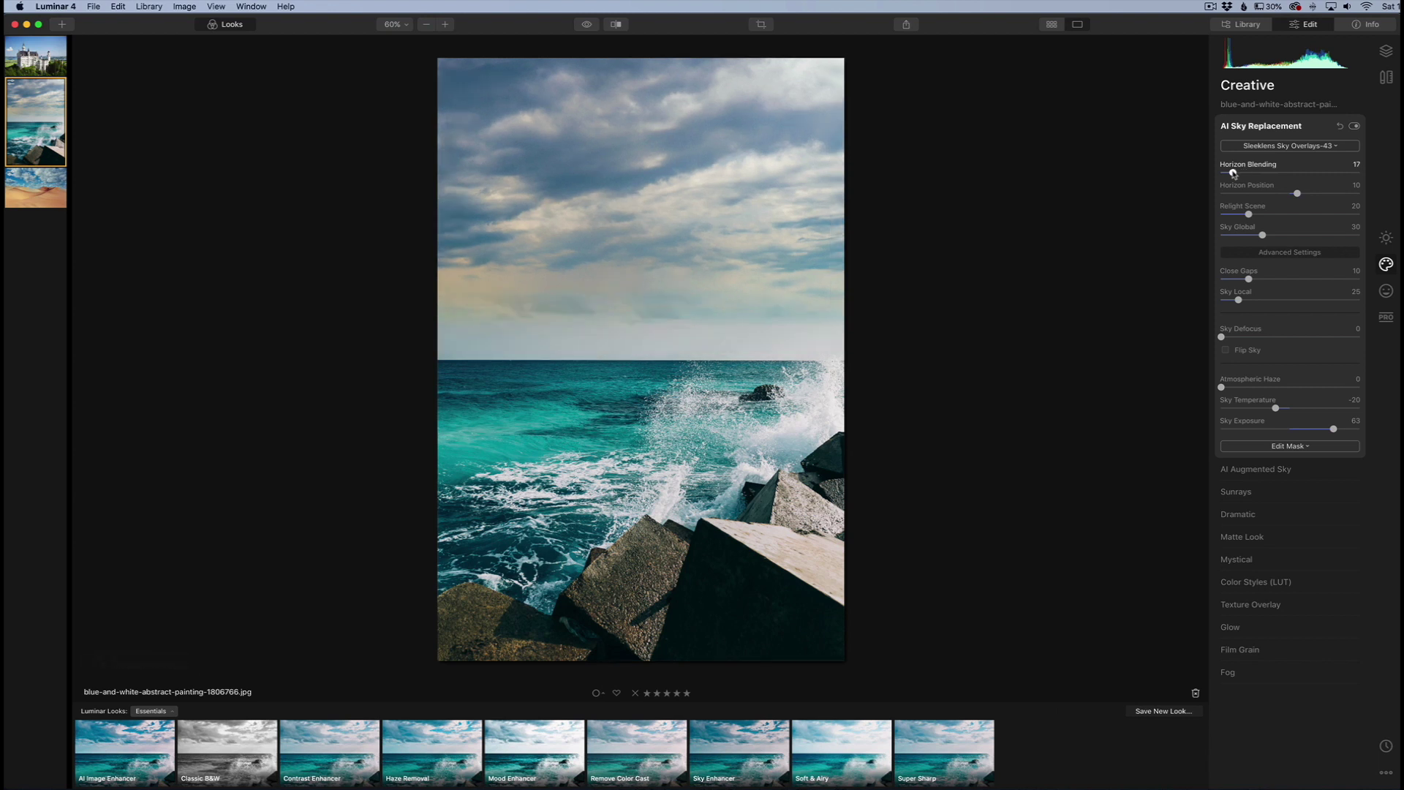
left_click_drag(1234, 174, 1239, 174)
left_click_drag(1297, 193, 1290, 195)
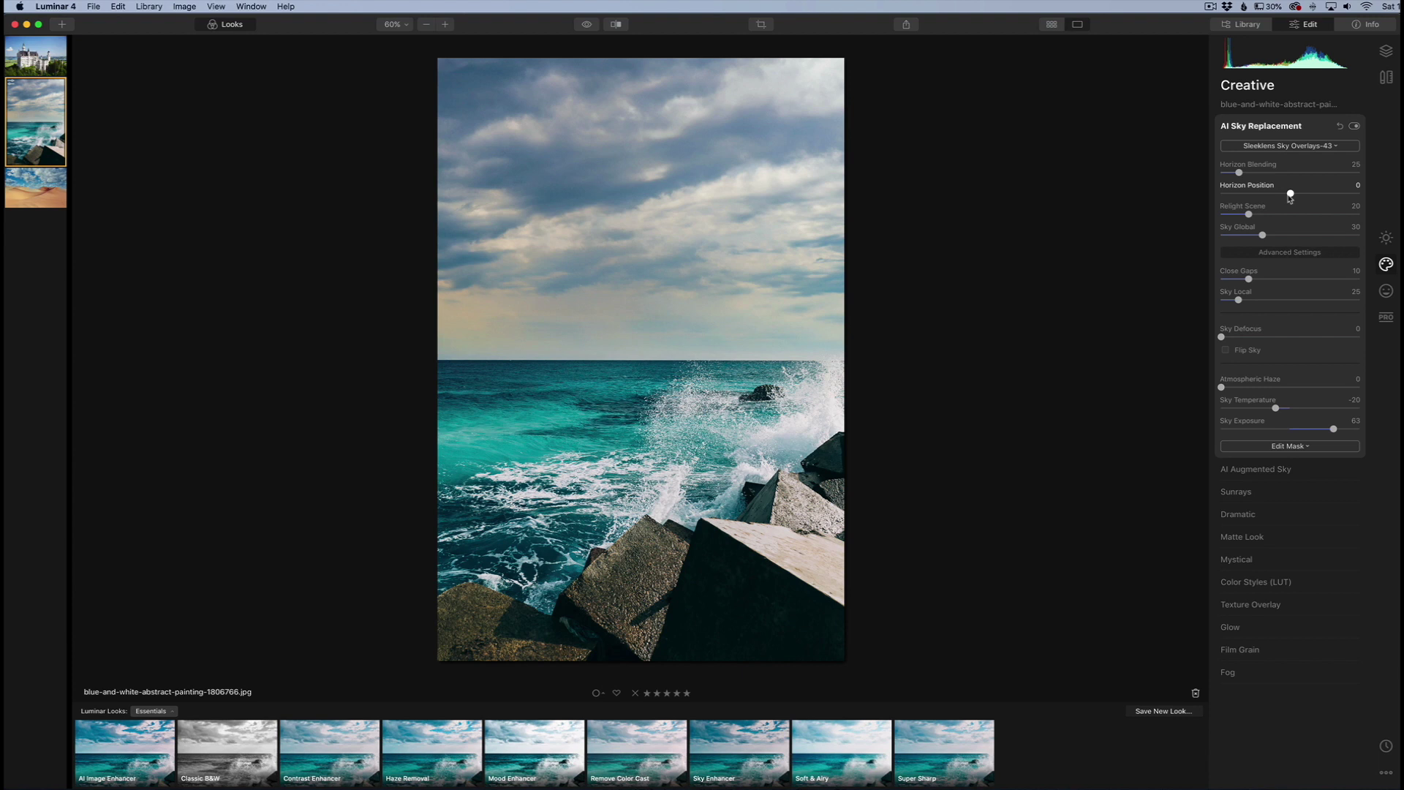
left_click(35, 55)
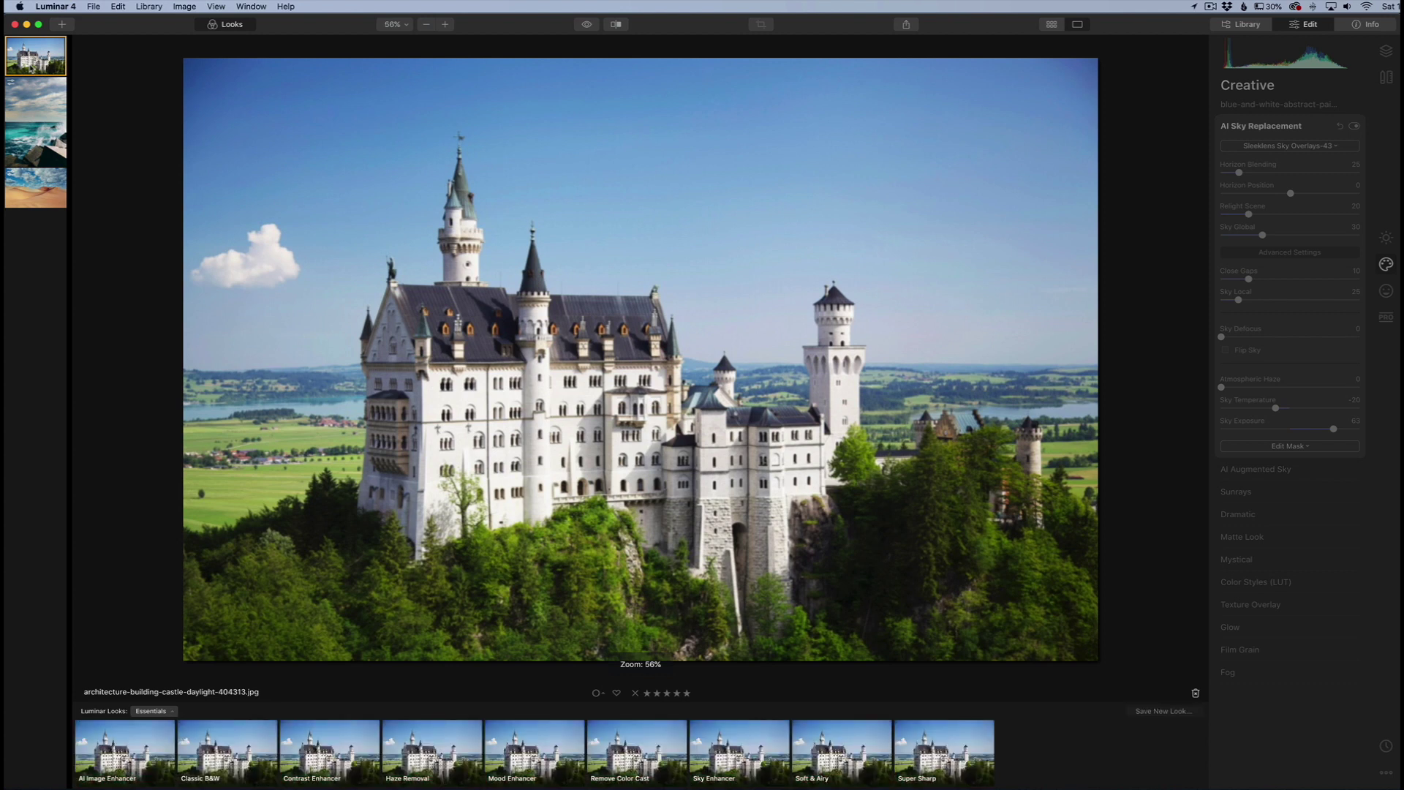
Open the custom sky file list and preview Sleeklens Sky Overlays-53 full-size.
left_click(1290, 146)
left_click(1280, 522)
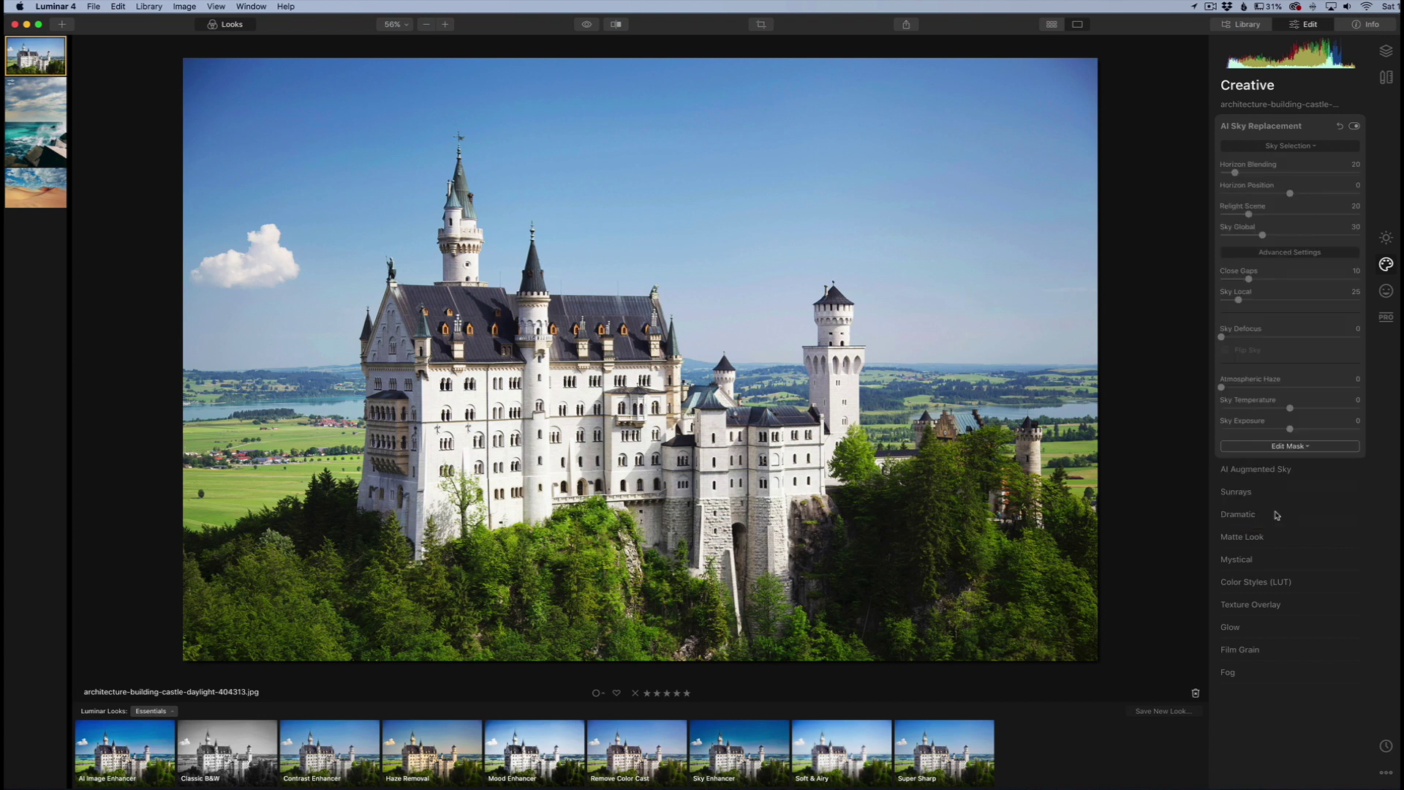
scroll(632, 283, "up", 6)
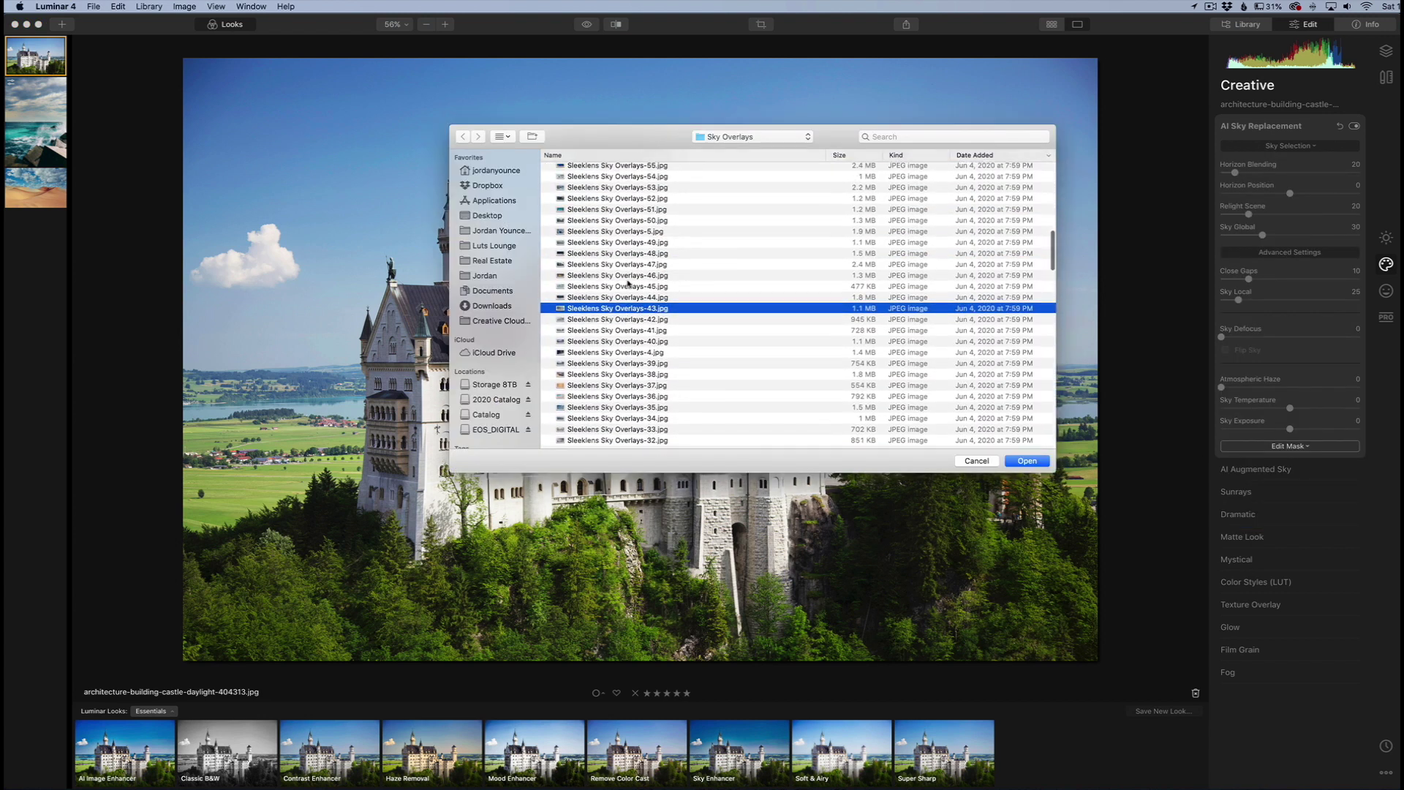
left_click(613, 253)
key("space")
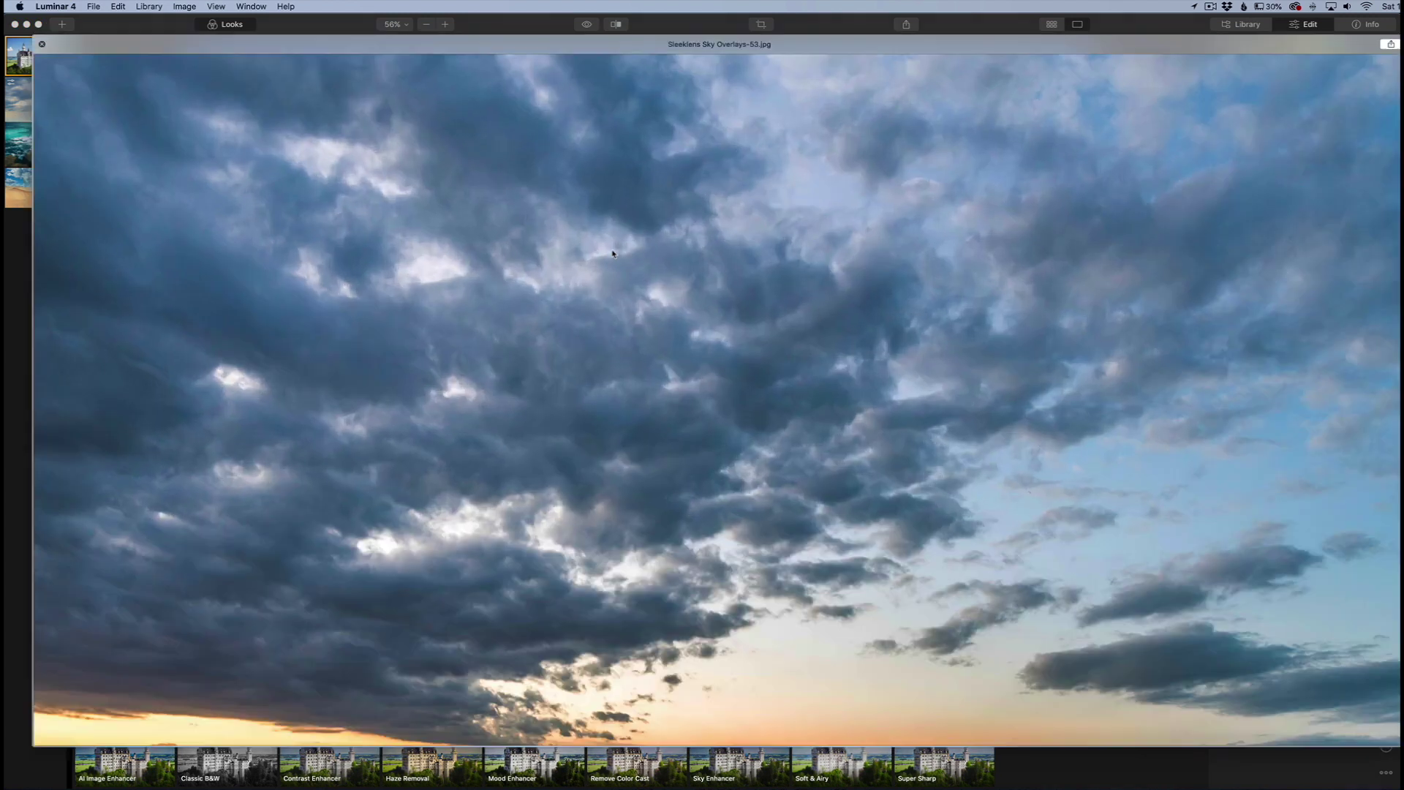
Step through overlays including -59 and -60, then load Sleeklens Sky Overlays-62 for the castle.
key("Up")
key("Up")
key("Up")
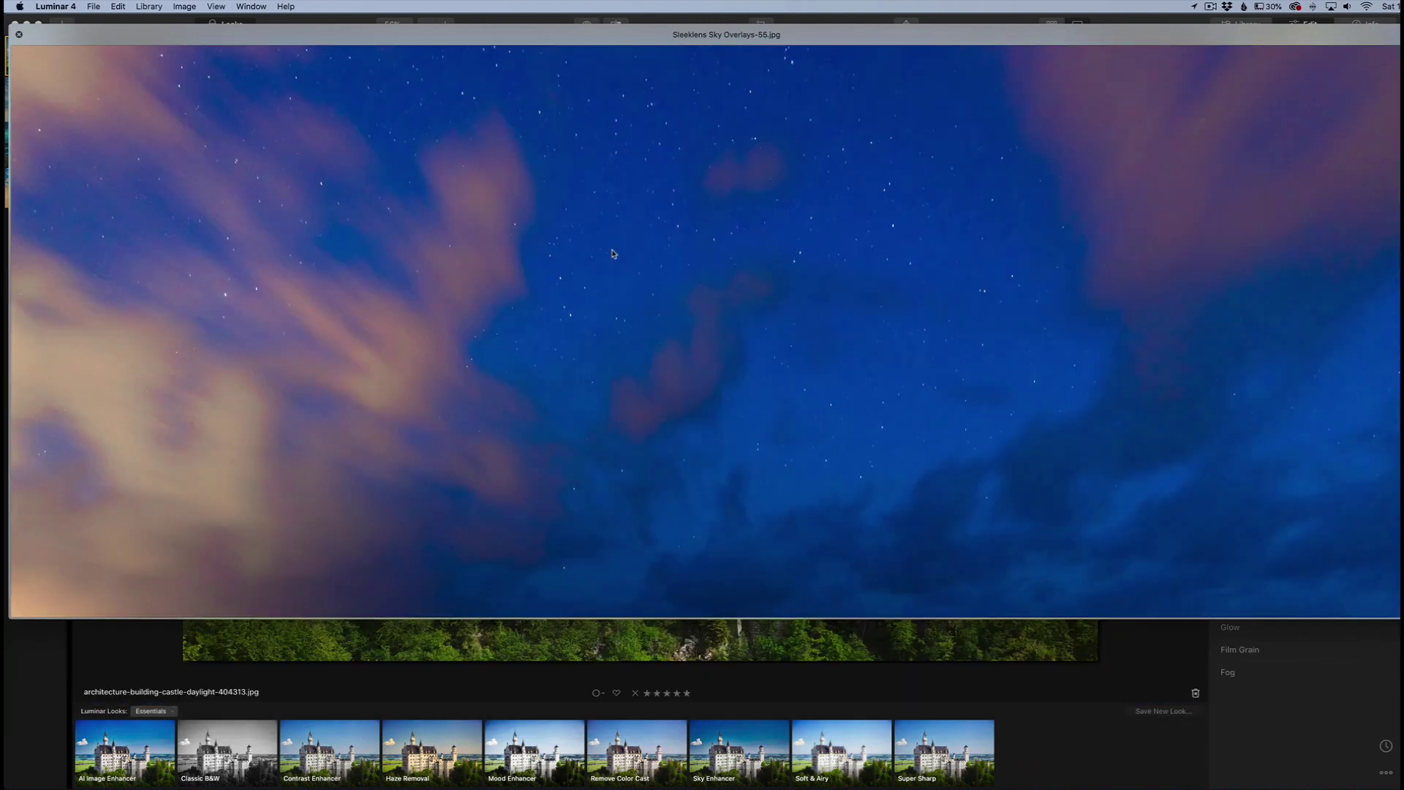
key("Down")
key("Up")
key("Up")
key("Up")
key("Up")
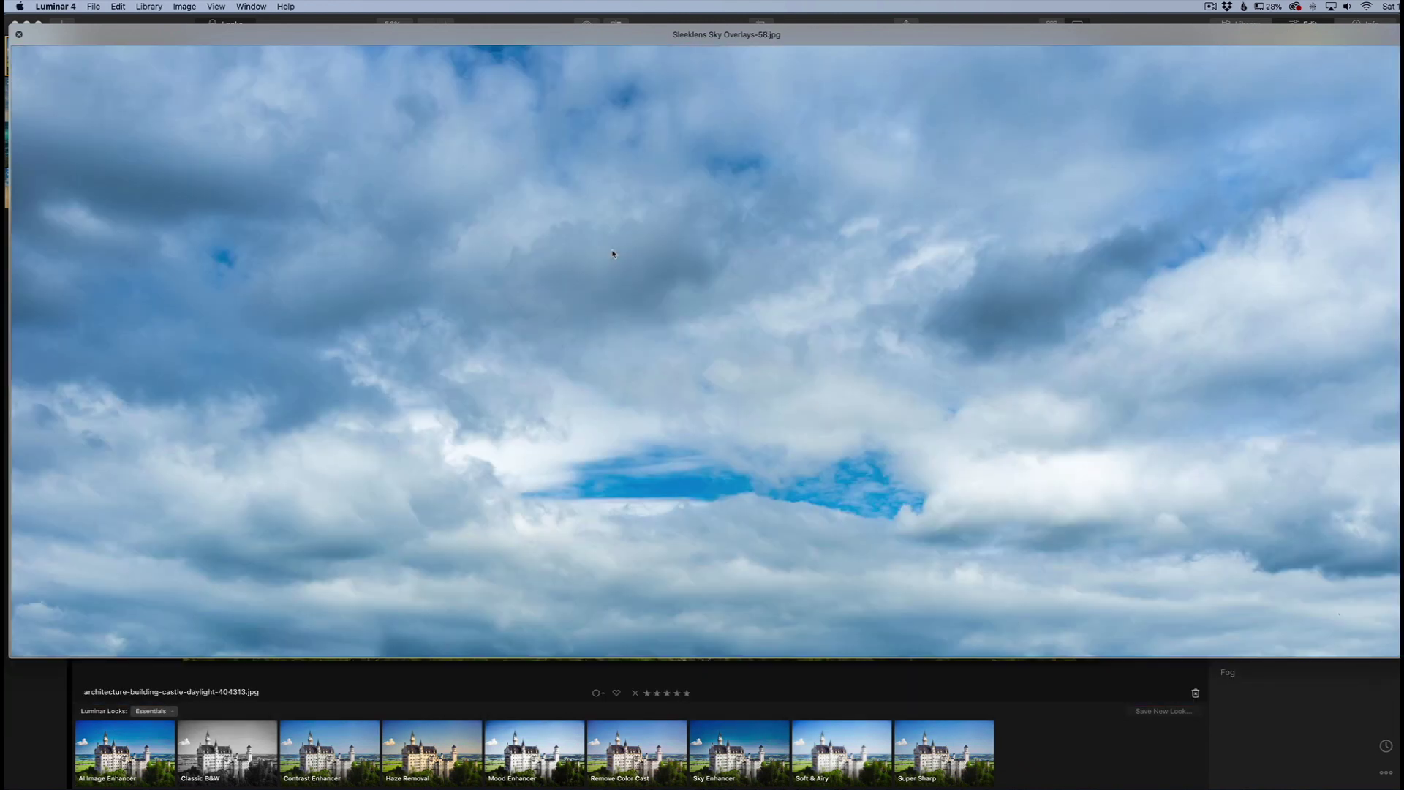
key("Up")
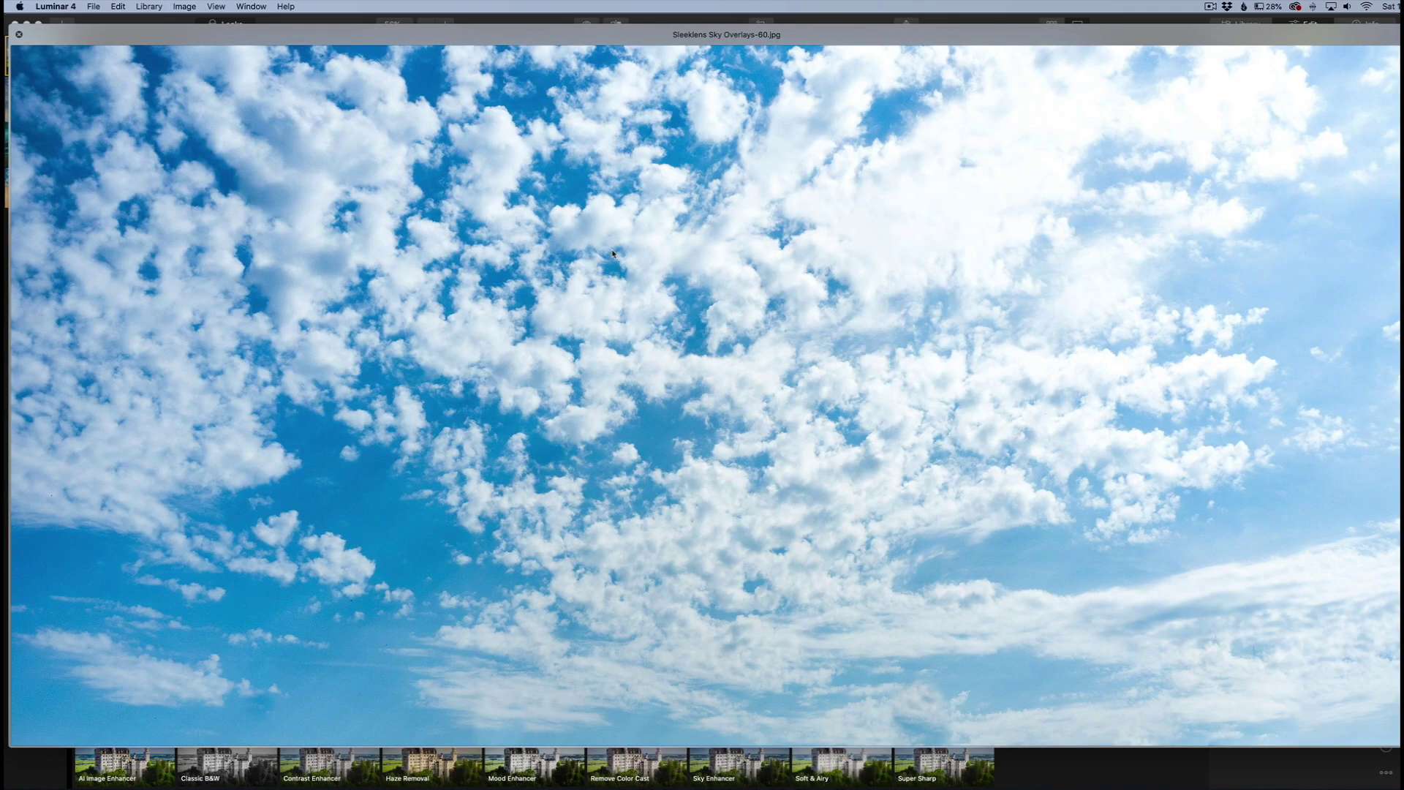
key("Up")
key("Up")
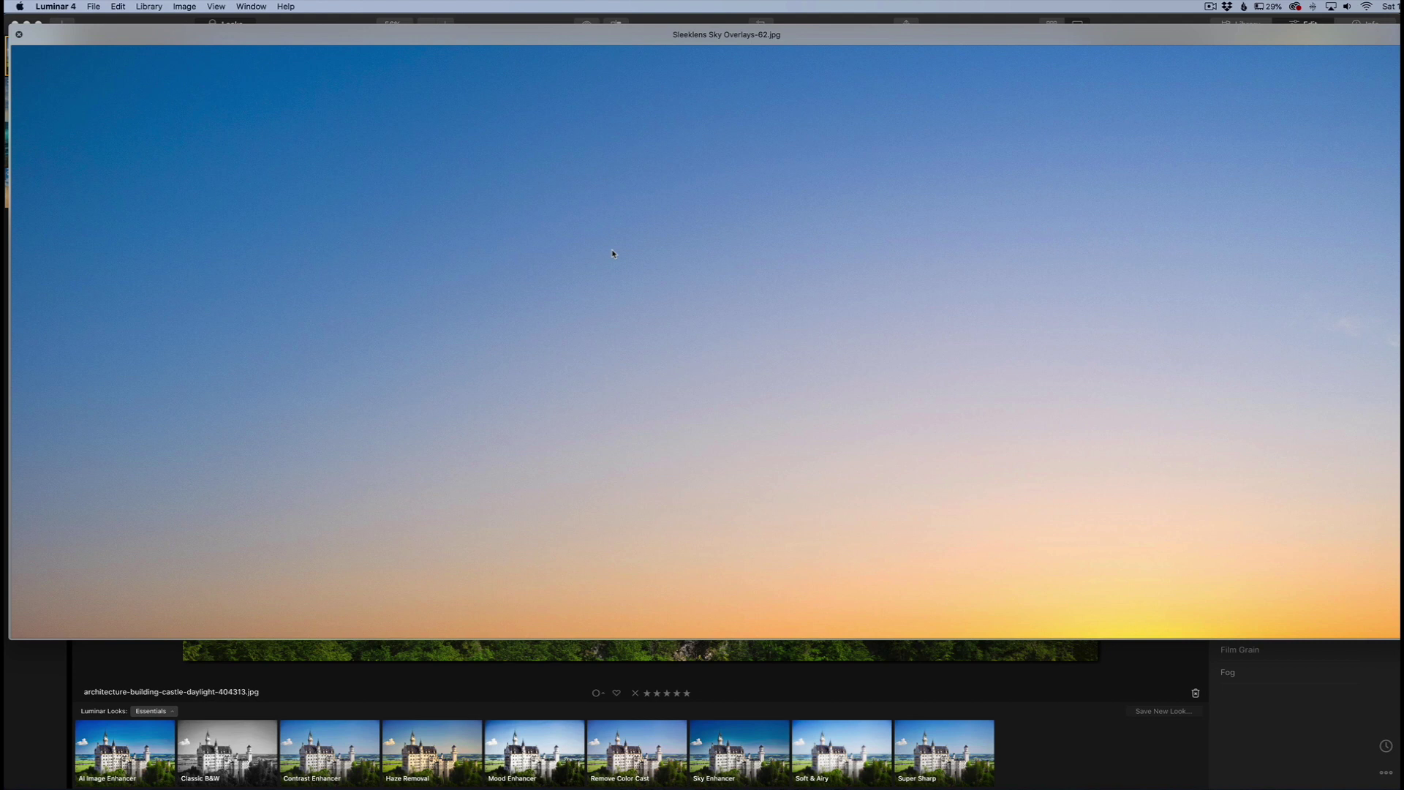
key("space")
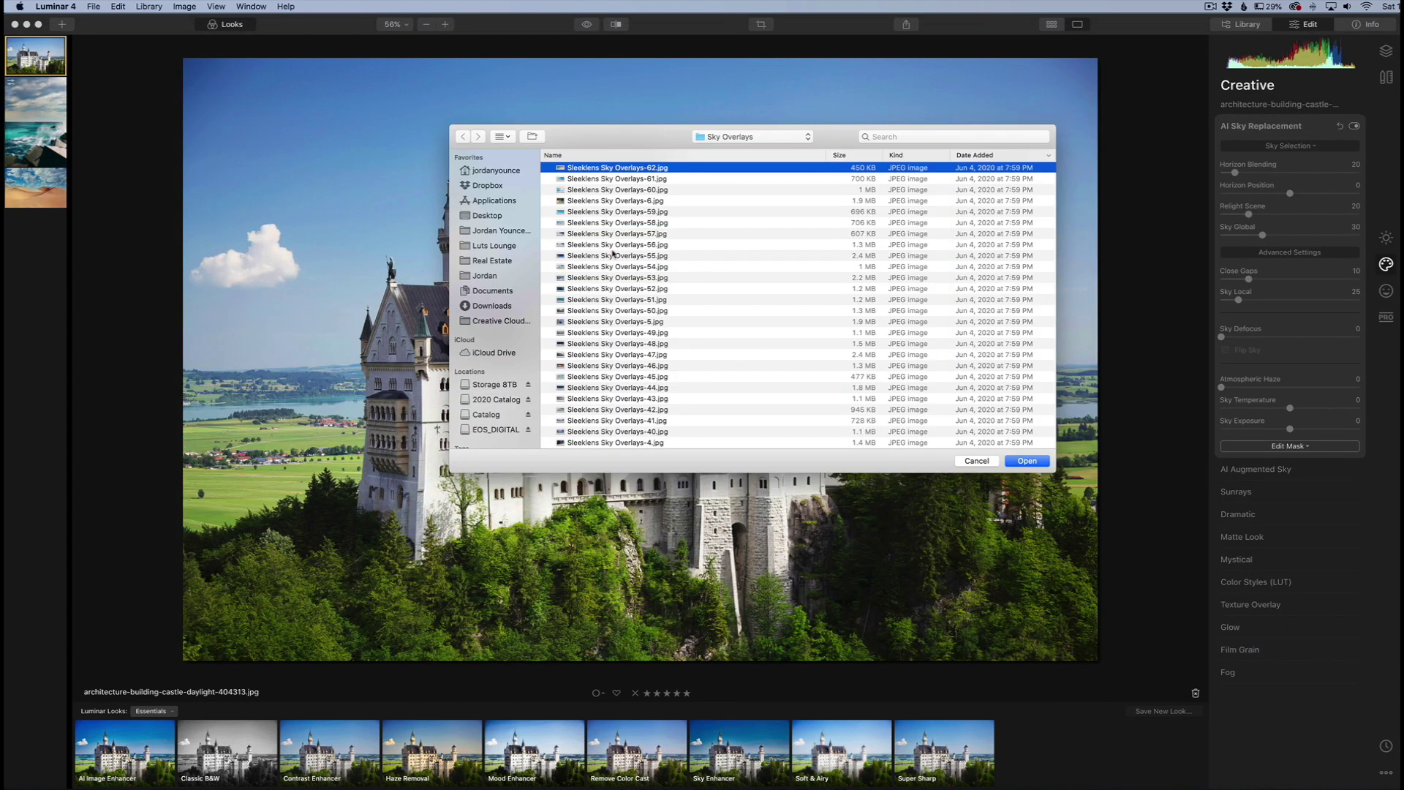
left_click(1025, 460)
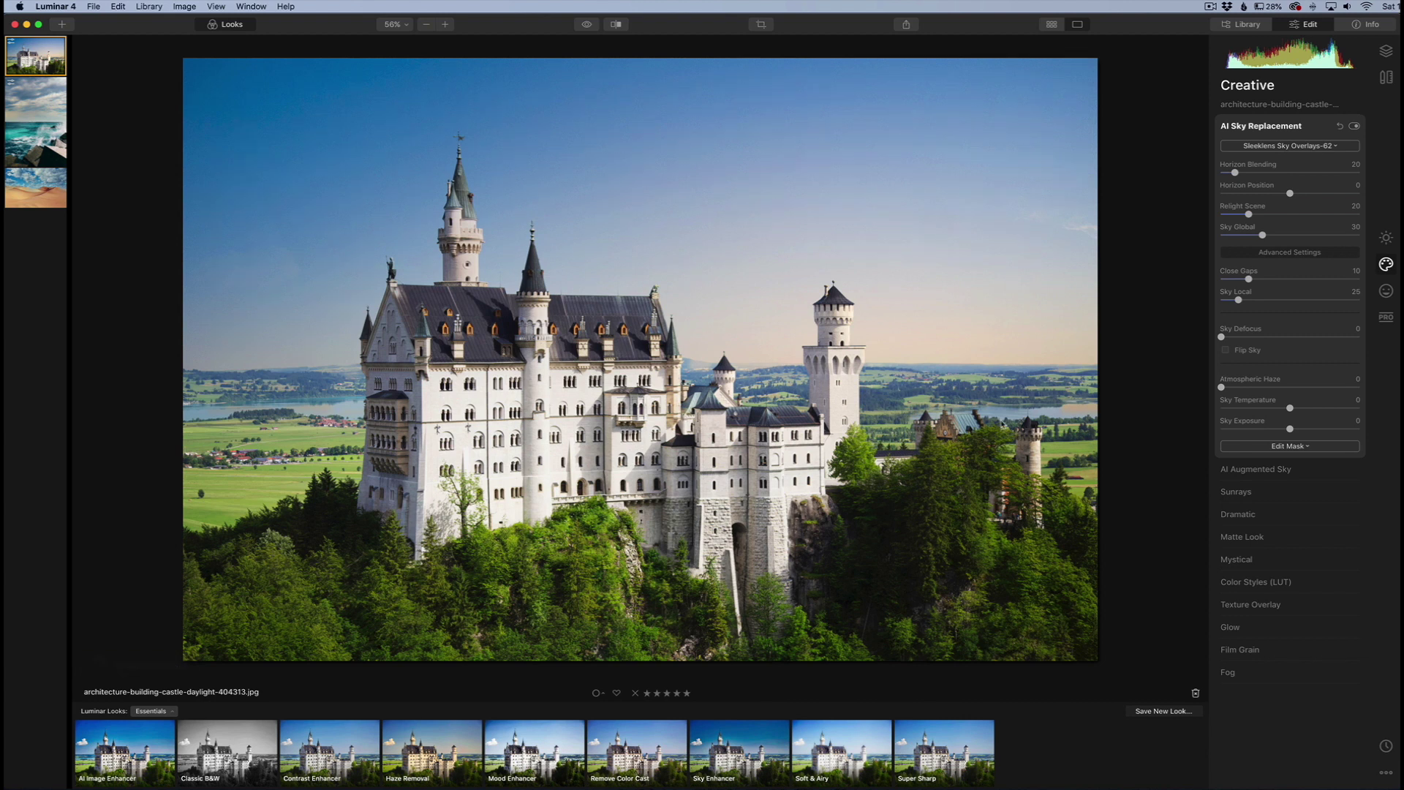
Reopen the custom sky file list and preview Sleeklens overlays -64 and -63 full-size.
left_click(1316, 145)
left_click(1267, 520)
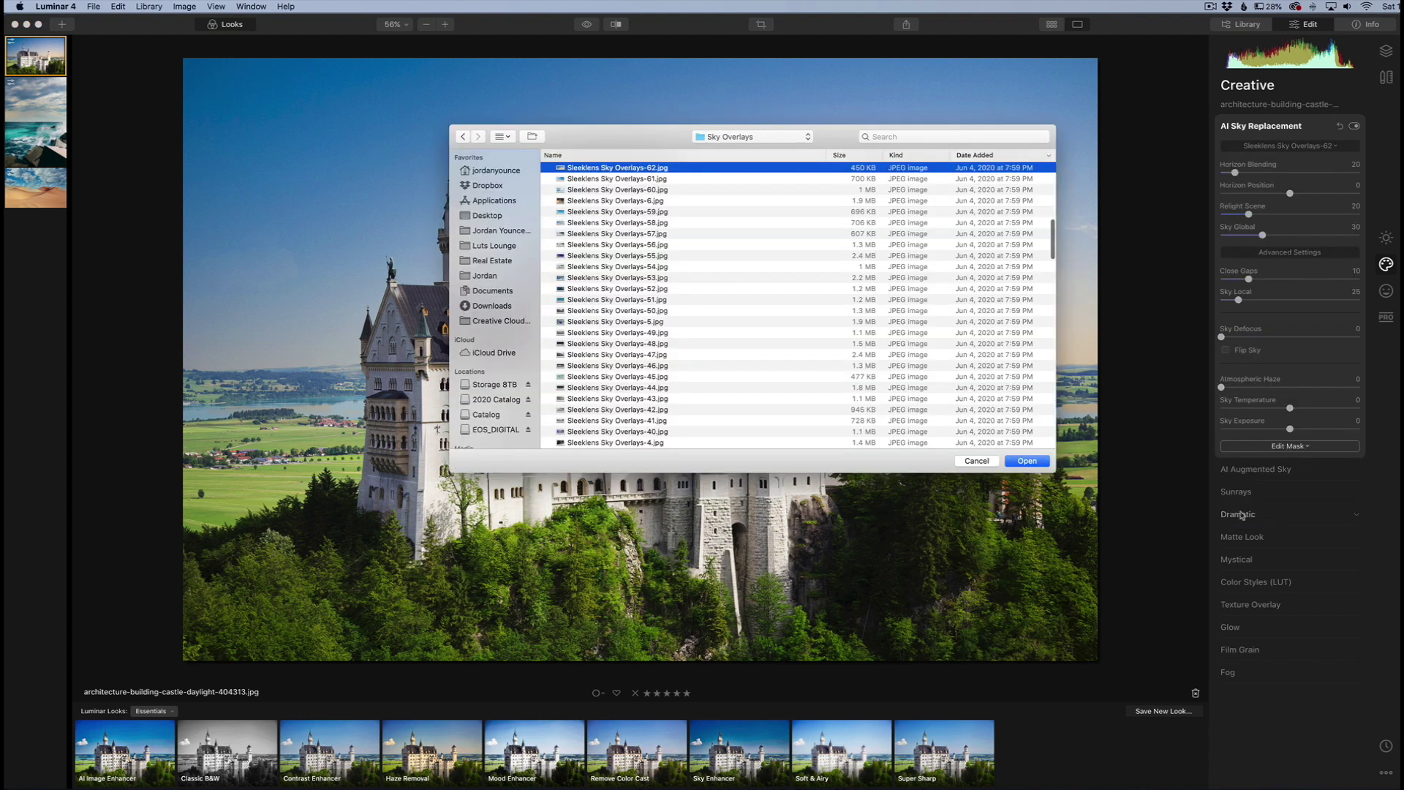
scroll(602, 211, "up", 3)
left_click(602, 211)
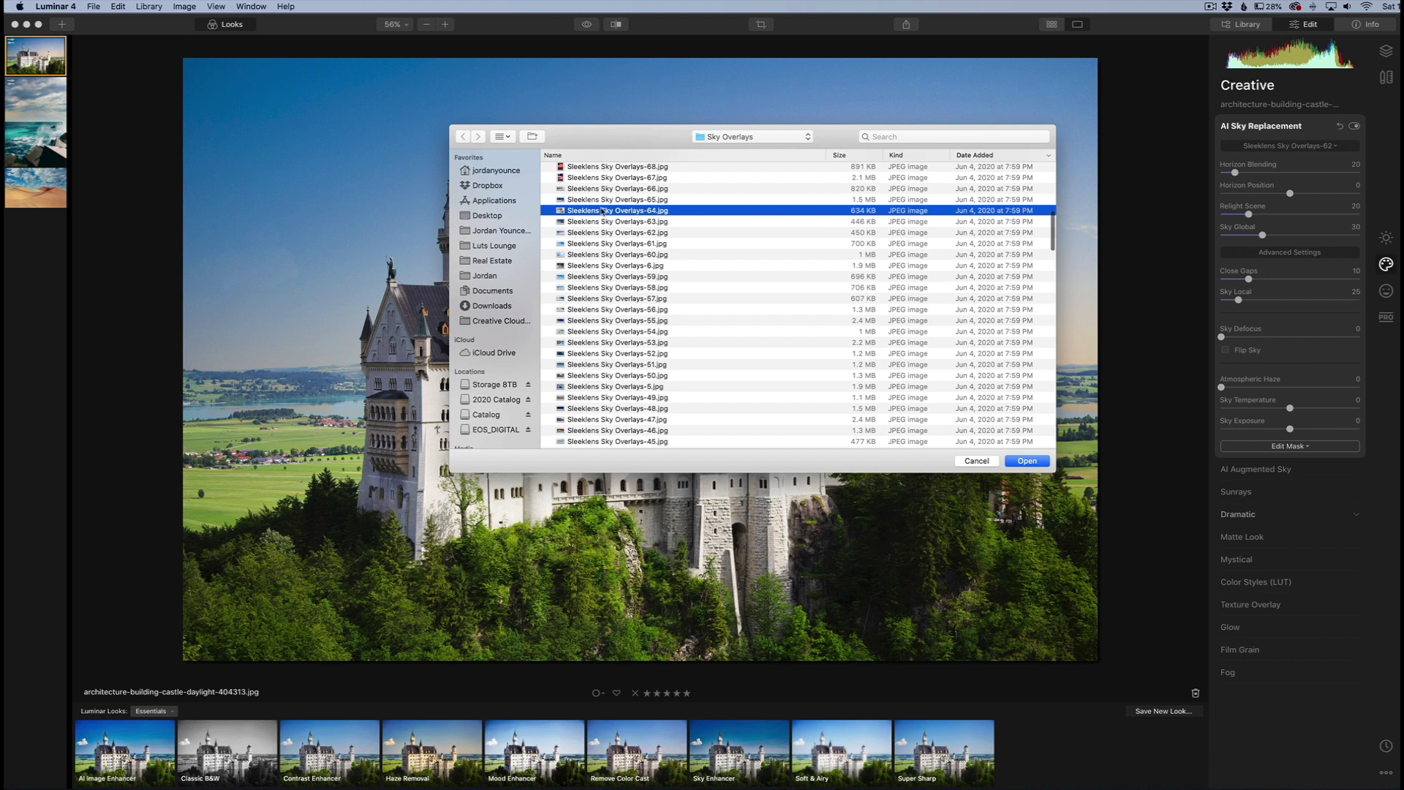
key("space")
key("Up")
key("Up")
key("Up")
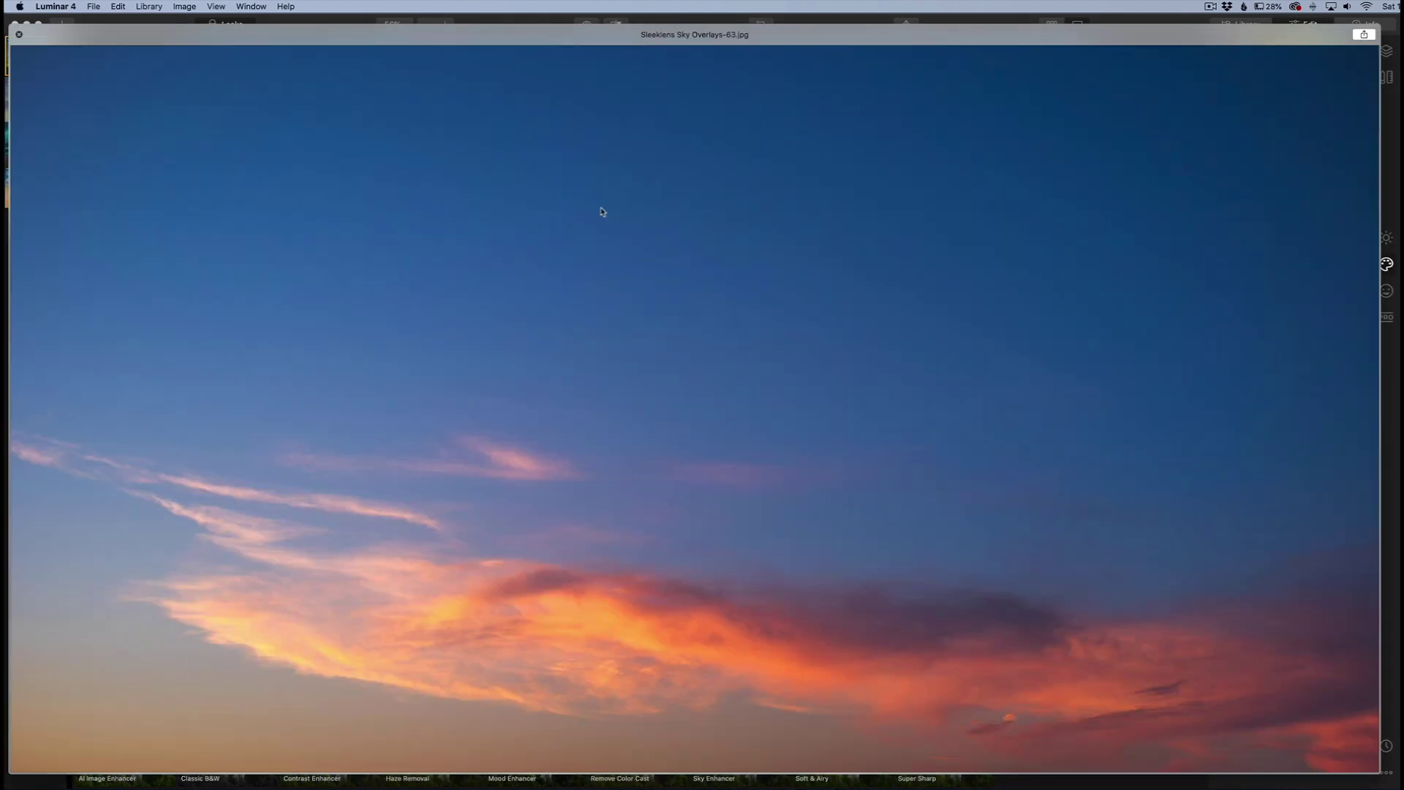
key("space")
Load Sleeklens Sky Overlays-63 for the castle and set Horizon Position to 7.
left_click(1021, 461)
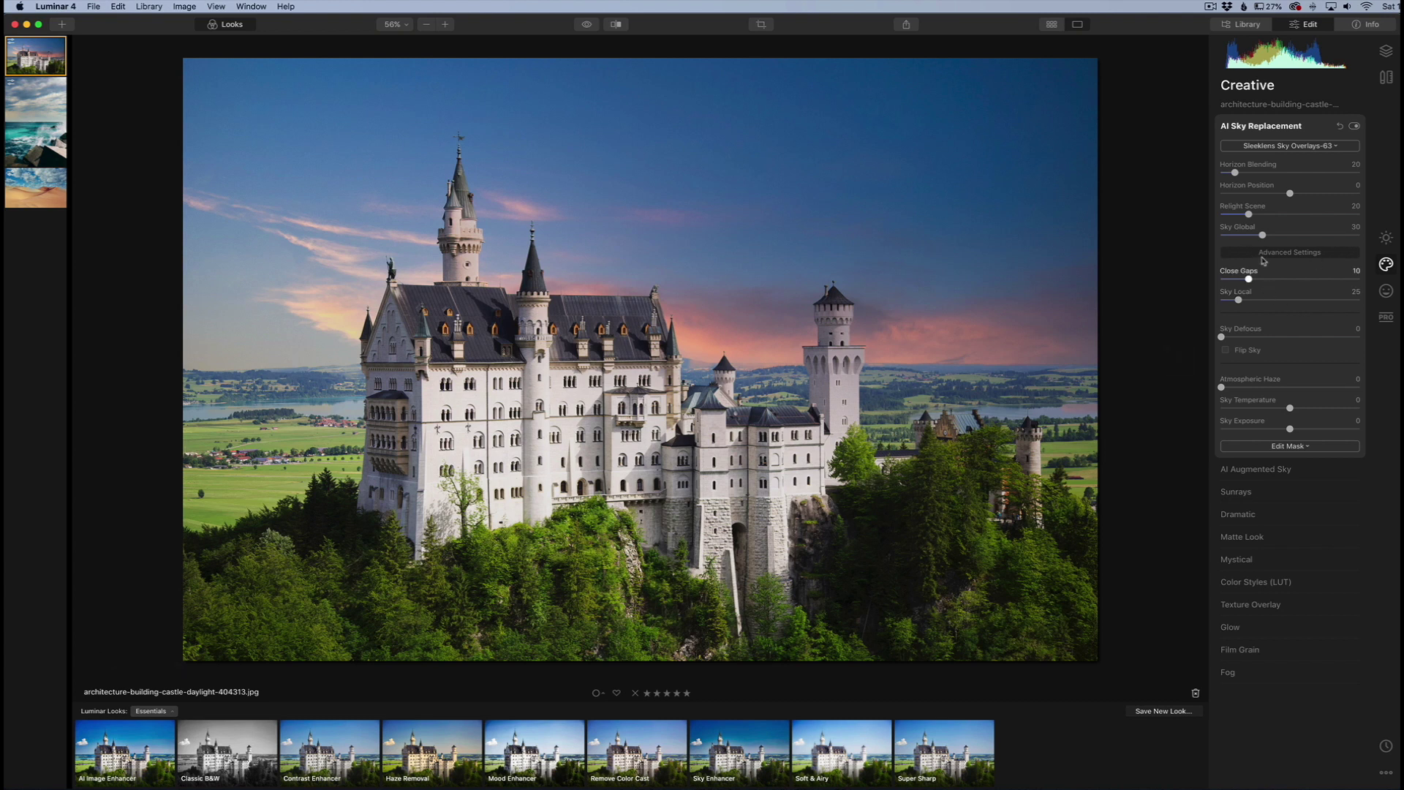
left_click_drag(1281, 195, 1300, 195)
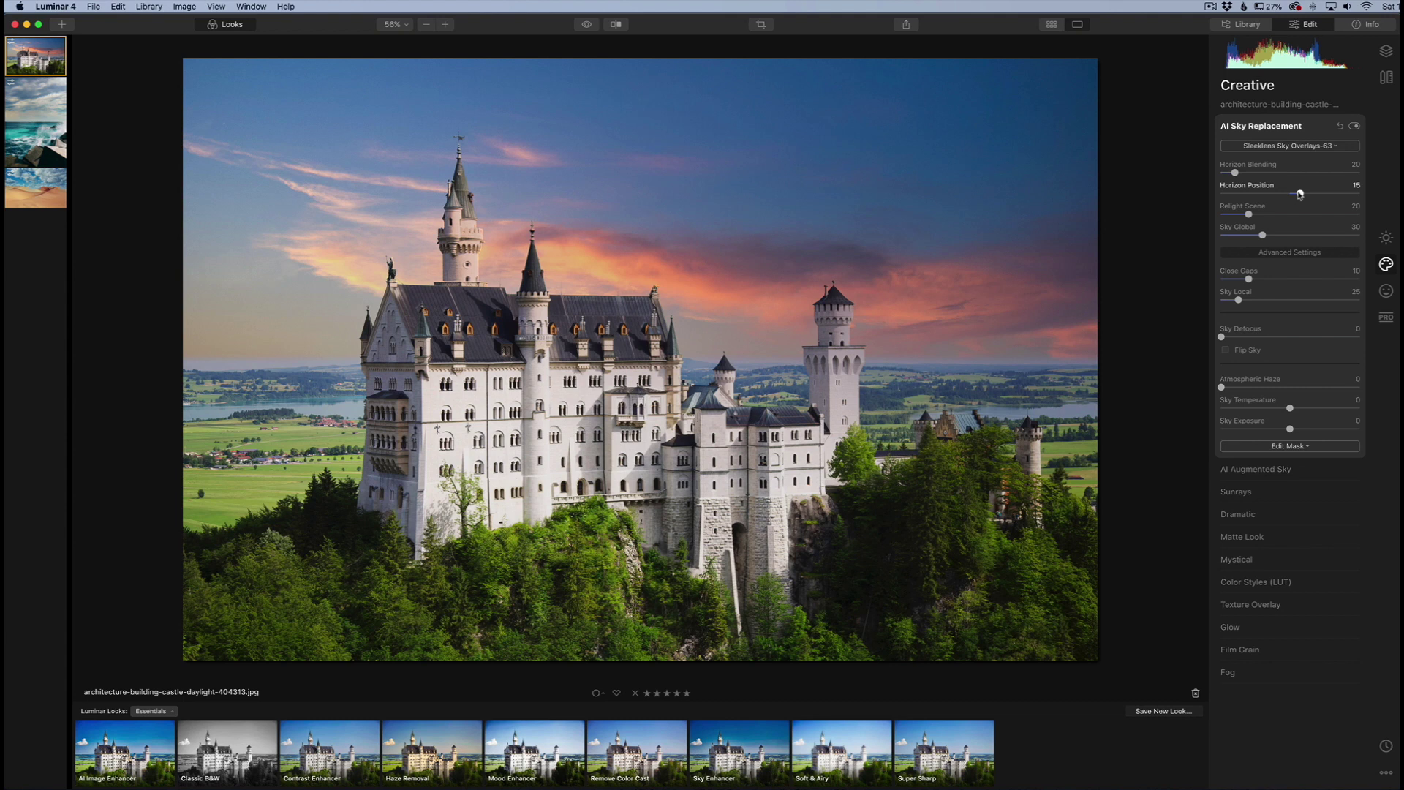
left_click_drag(1300, 195, 1295, 195)
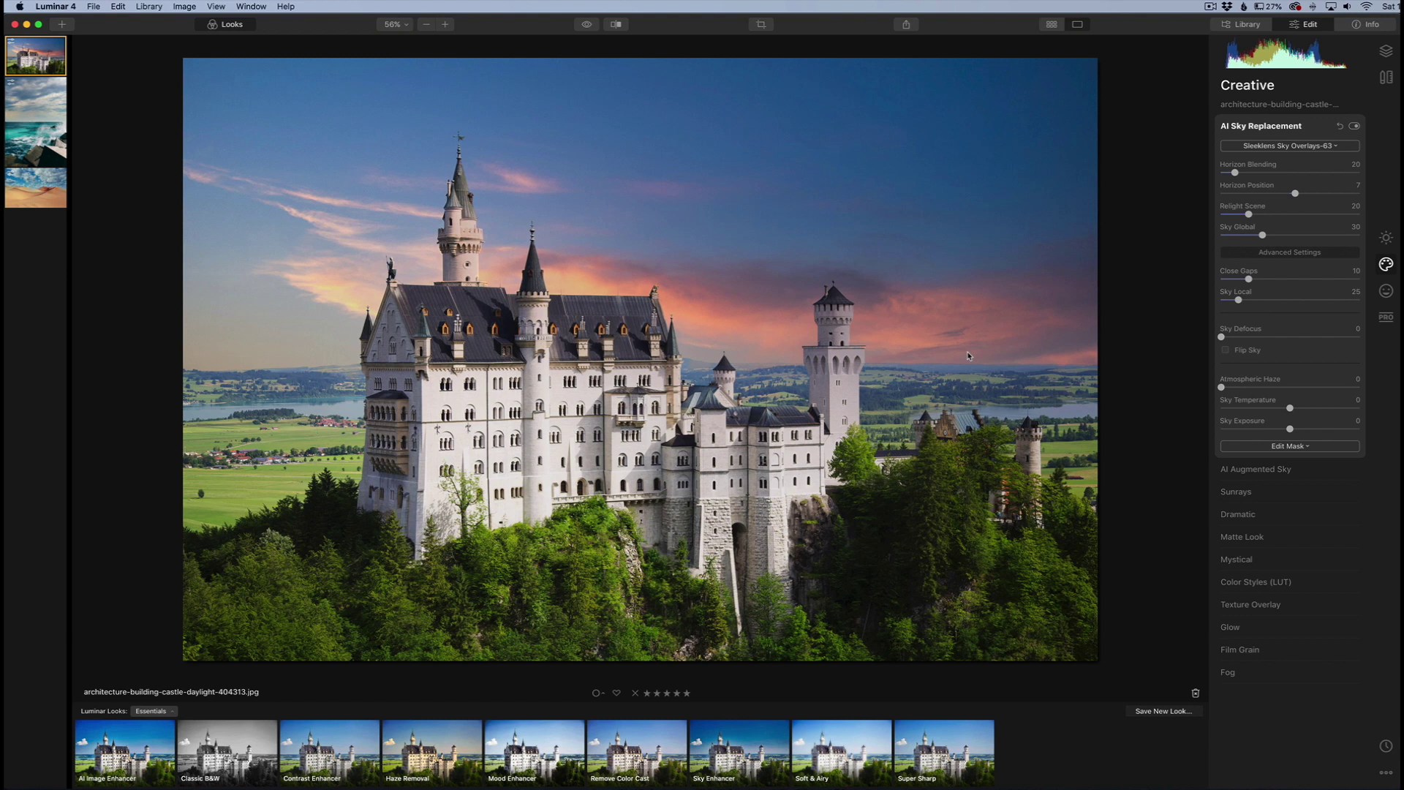
Set the castle's Light to Temperature 13, Tint 9, Highlights -38 and Shadows 14.
left_click(1385, 237)
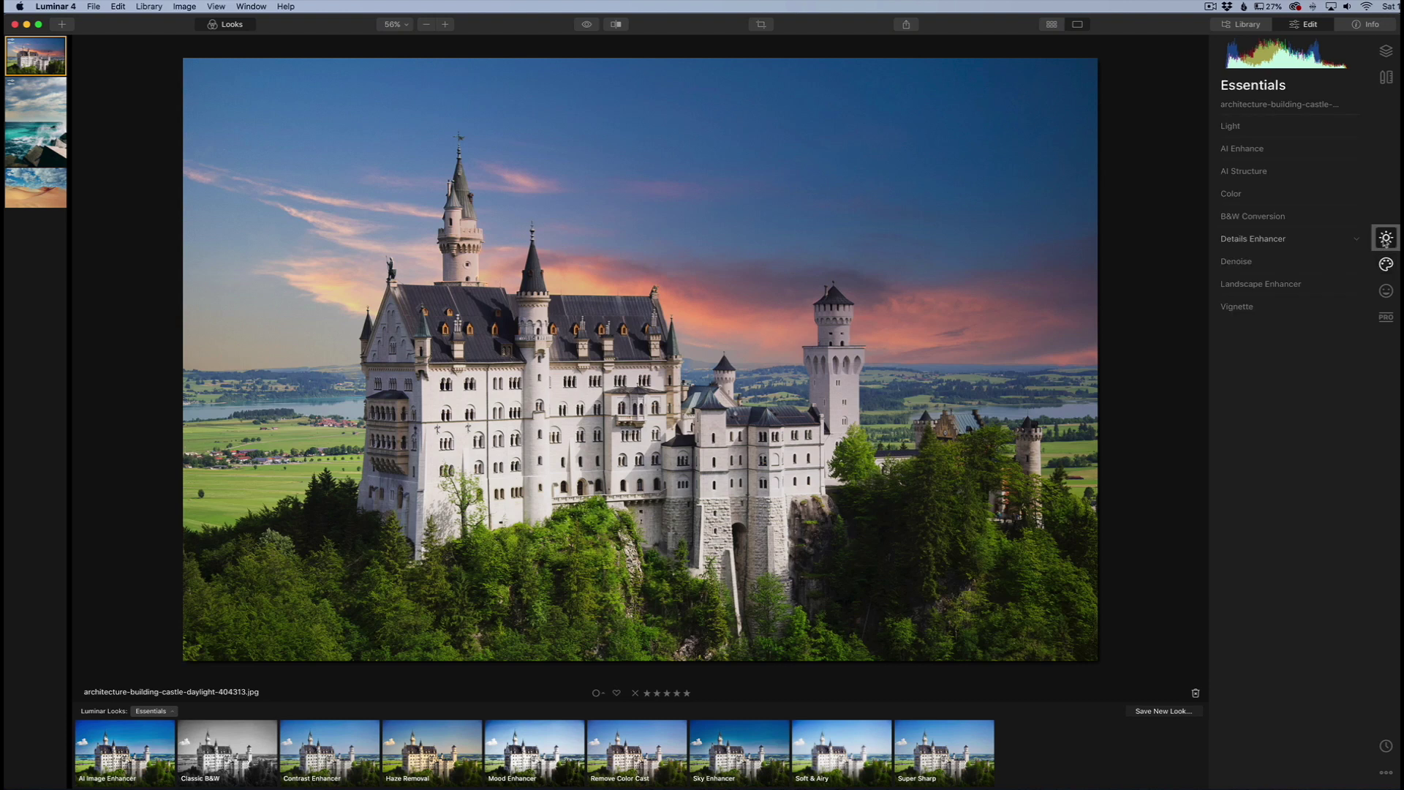
left_click(1251, 134)
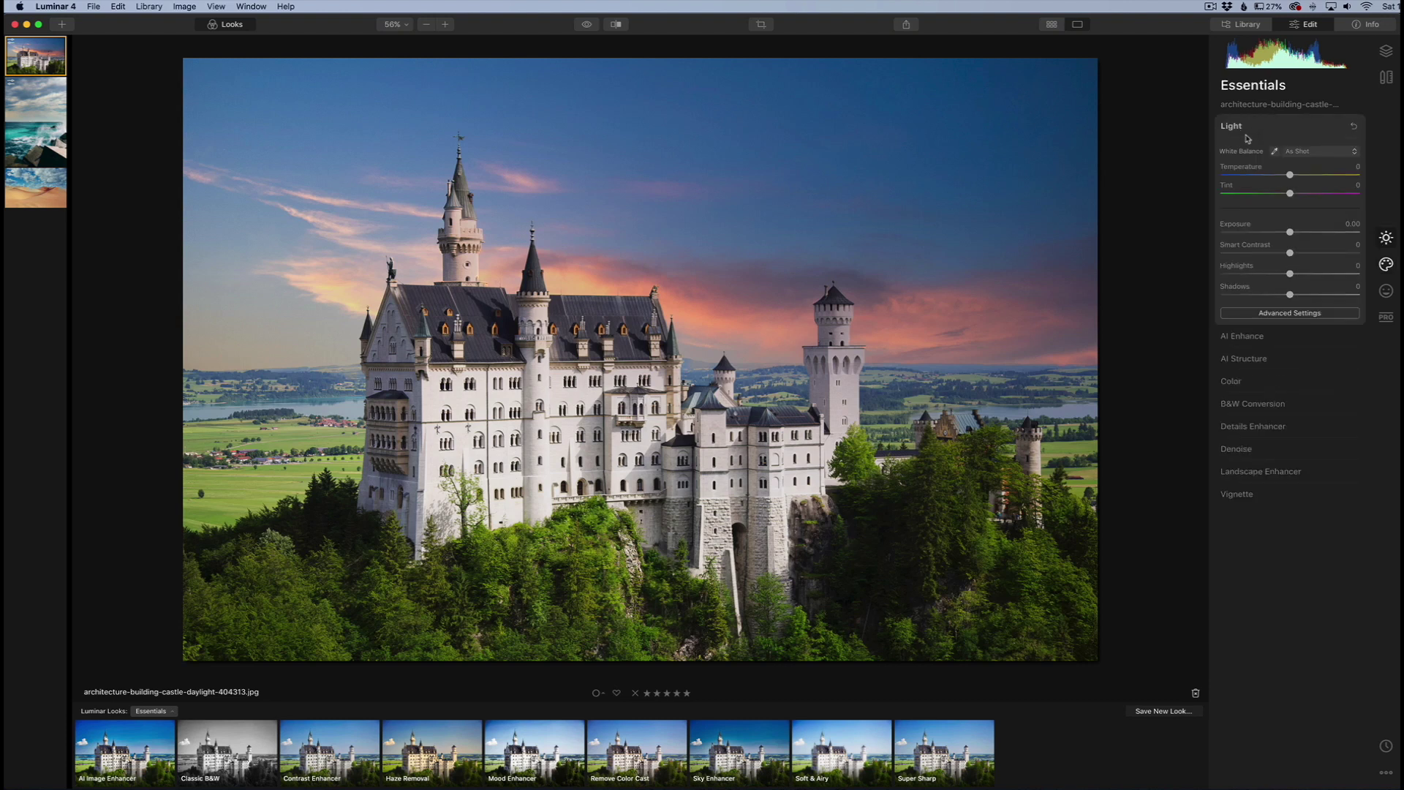
left_click_drag(1290, 176, 1299, 177)
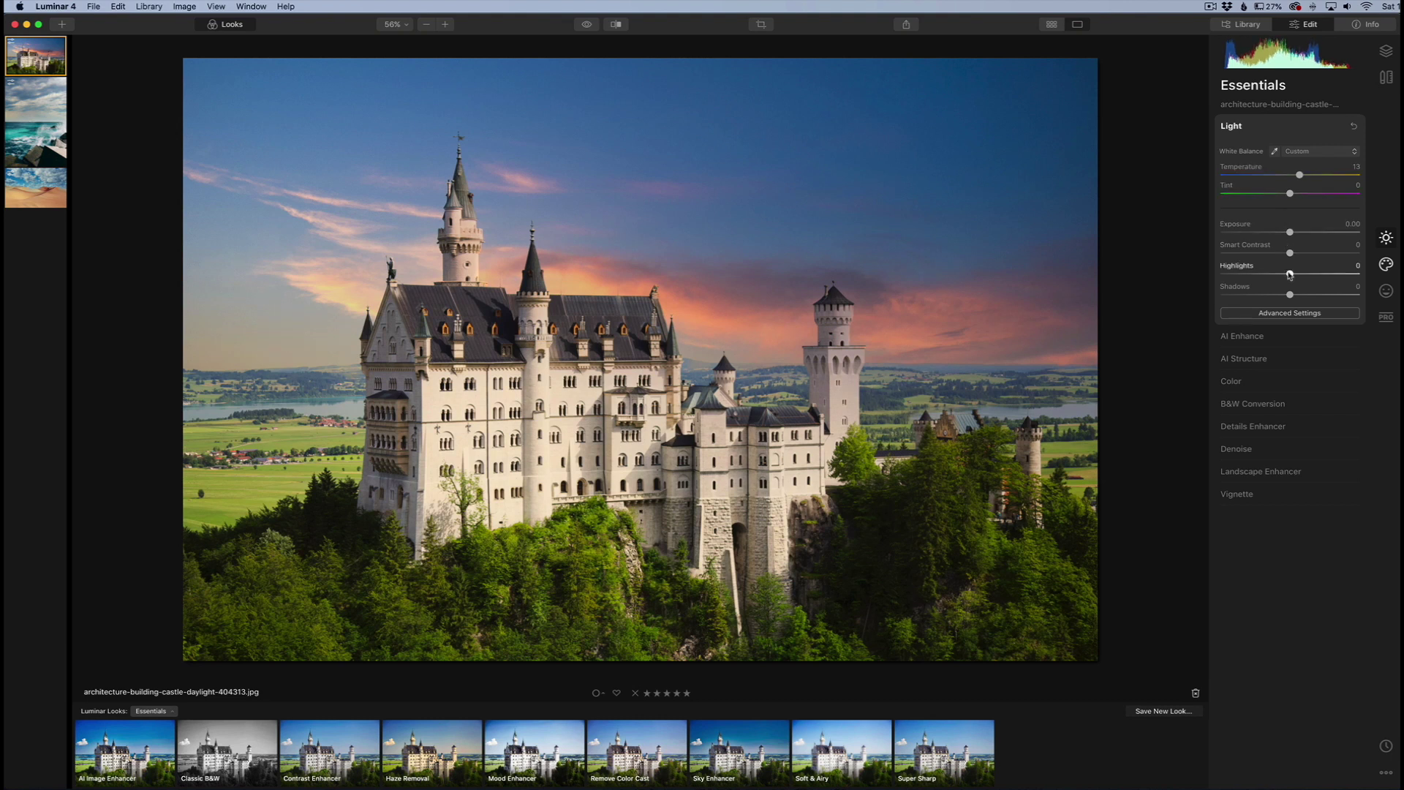
mouse_move(1290, 273)
left_mouse_down()
mouse_move(1252, 275)
mouse_move(1300, 295)
left_mouse_up()
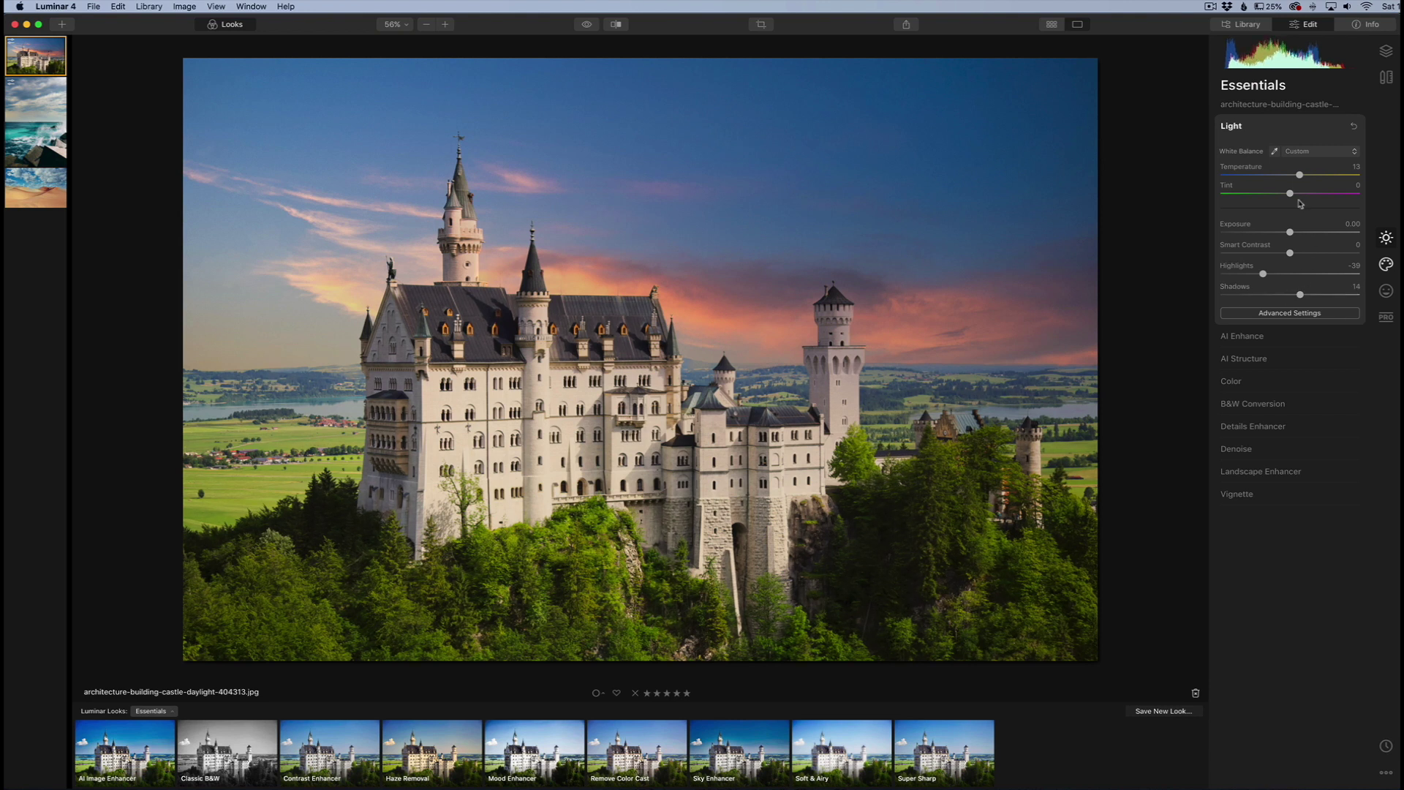
left_click_drag(1291, 194, 1297, 196)
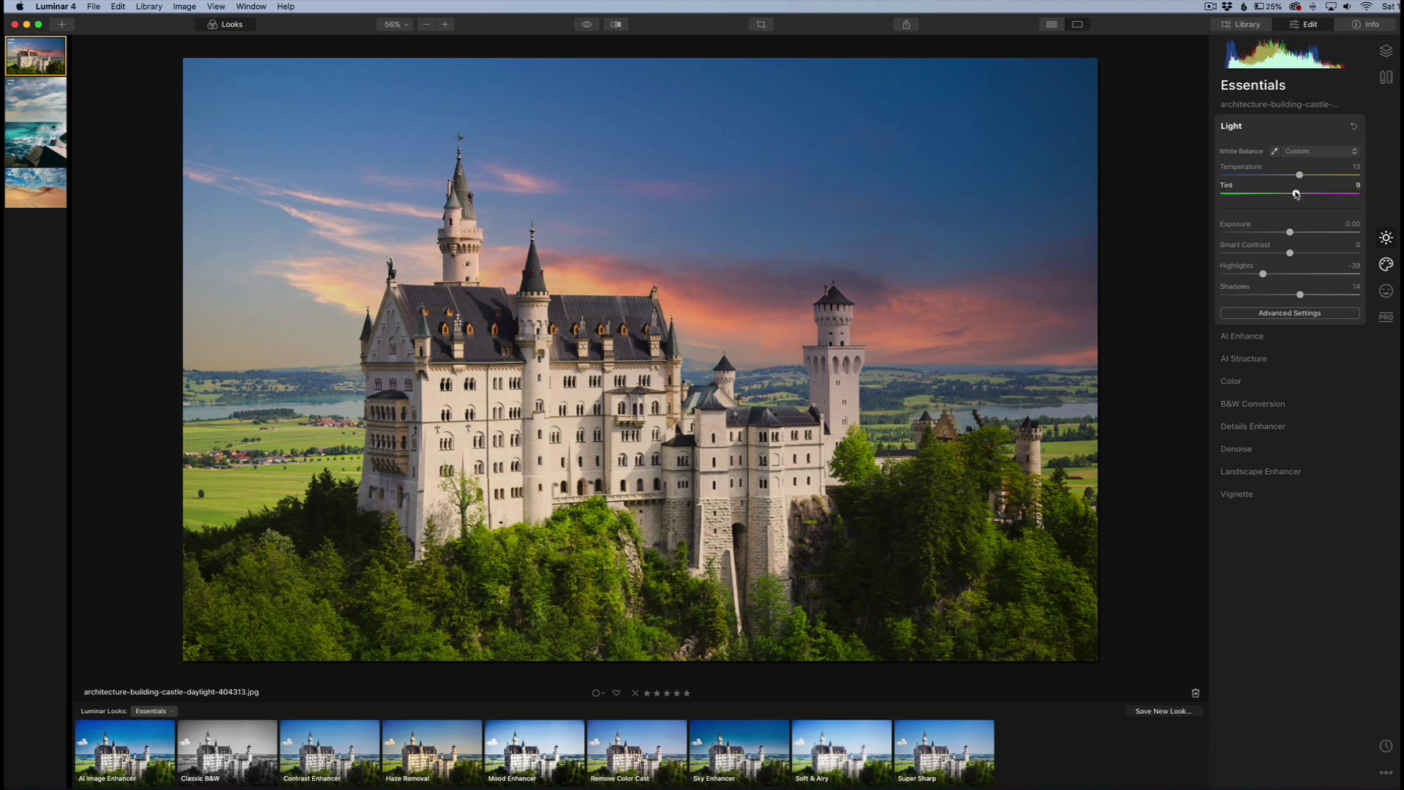